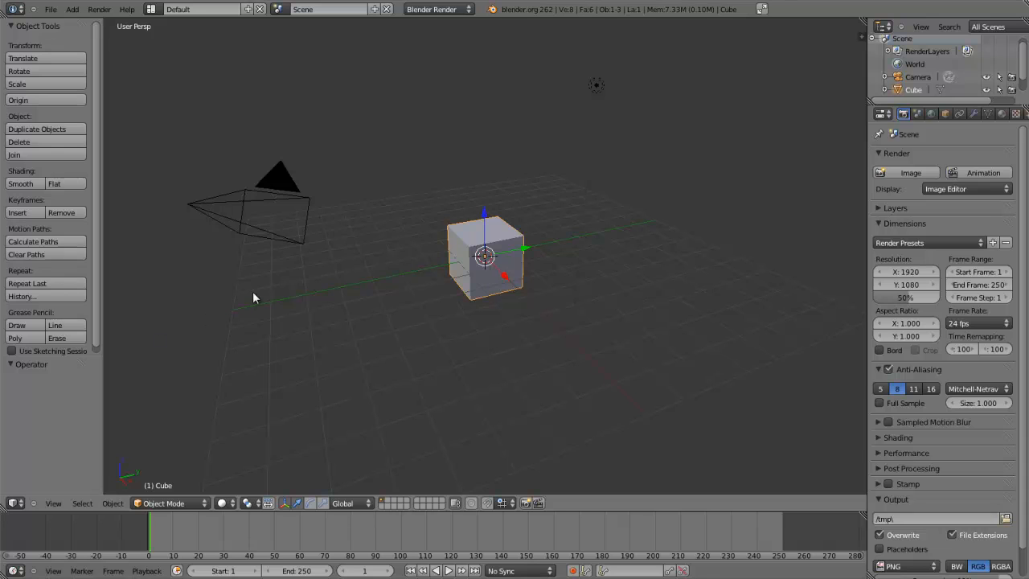
Hide the tool shelf, show the 3D view's properties region and start the Screencast Keys display
key("t")
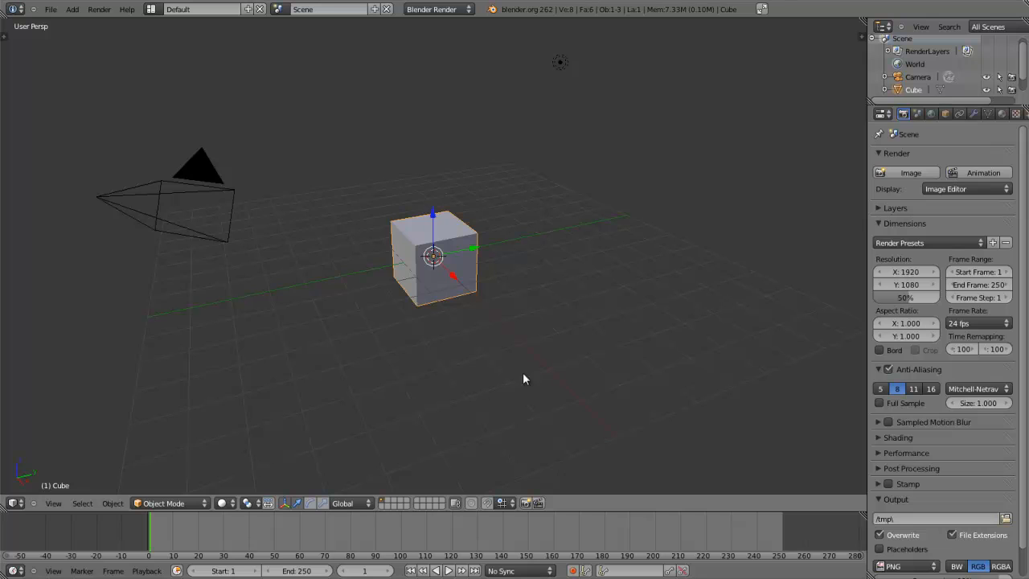
key("n")
scroll(791, 379, "down", 8)
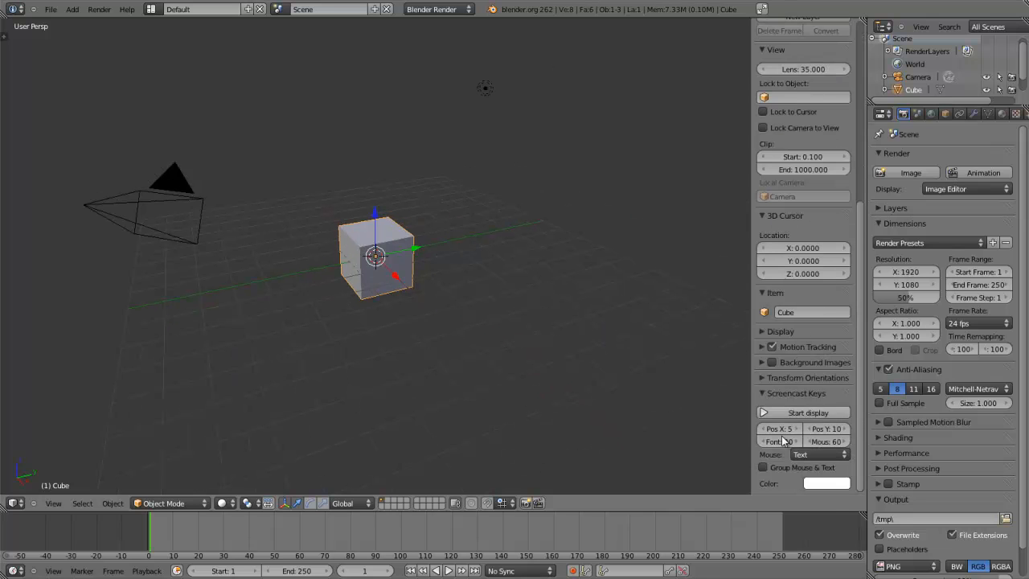
left_click(796, 413)
Set the Screencast Keys position to X 8 and Y 2, and hide the properties region
left_click(796, 428)
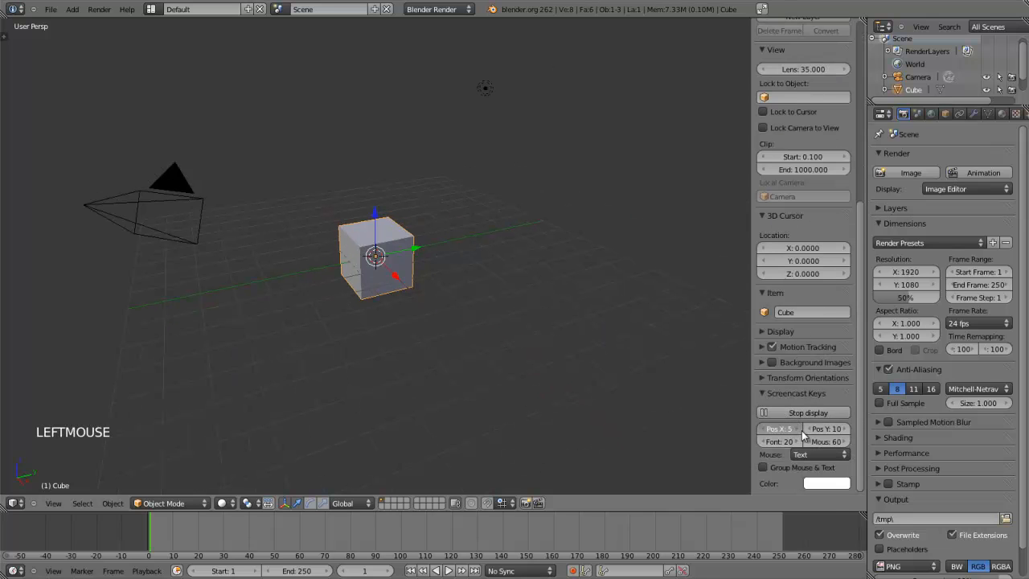
left_click(800, 429)
left_click(825, 429)
type("2")
key("Return")
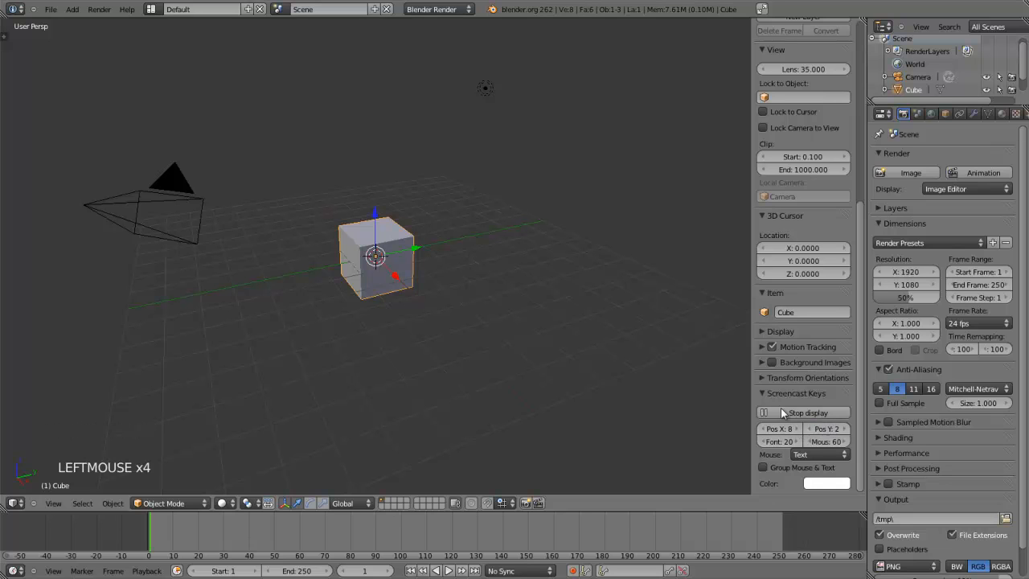
key("n")
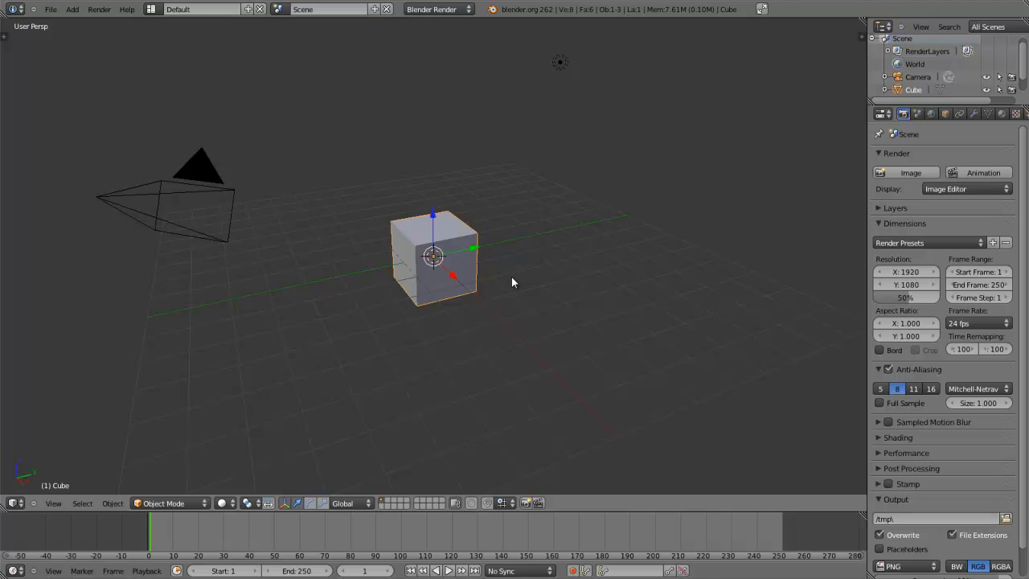
key("t")
key("t")
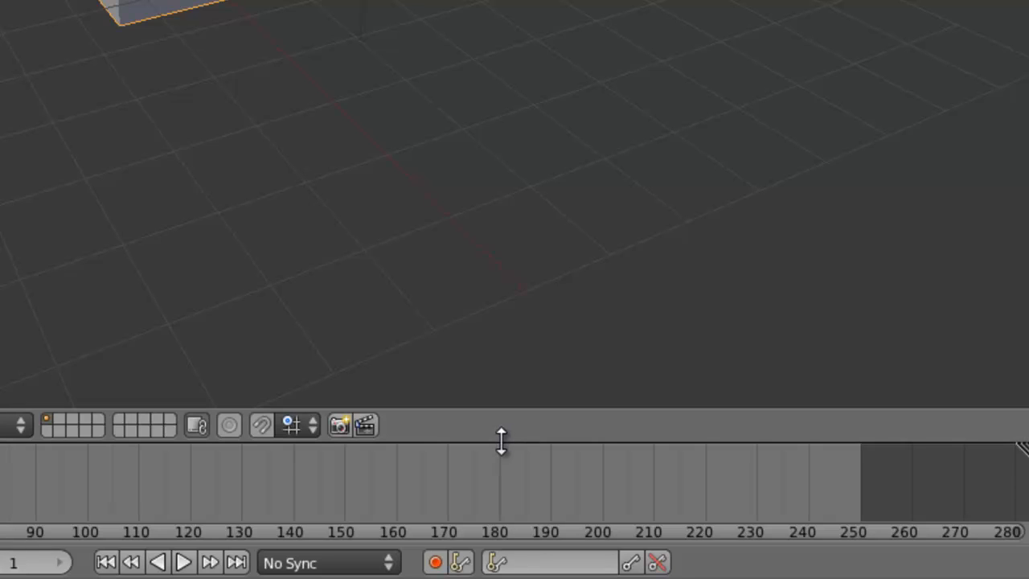
Split the 3D view into two side-by-side areas, and split the left one into upper and lower halves
right_click(501, 440)
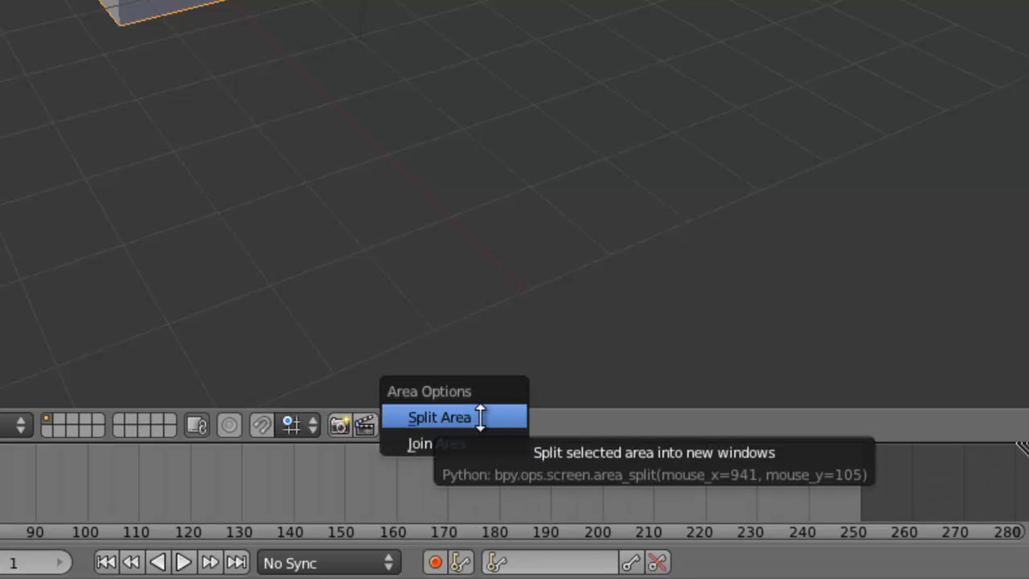
left_click(480, 416)
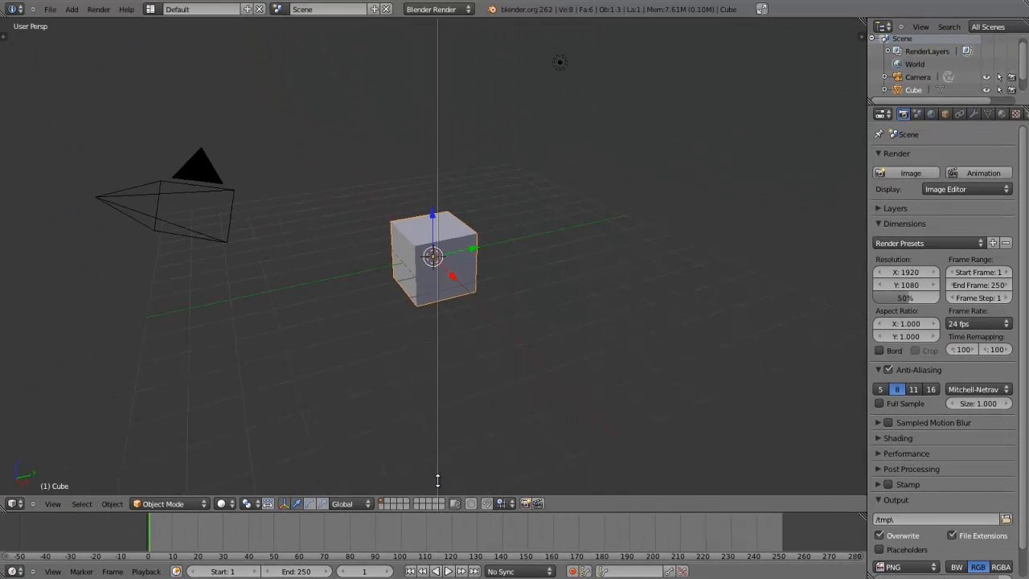
left_click(437, 479)
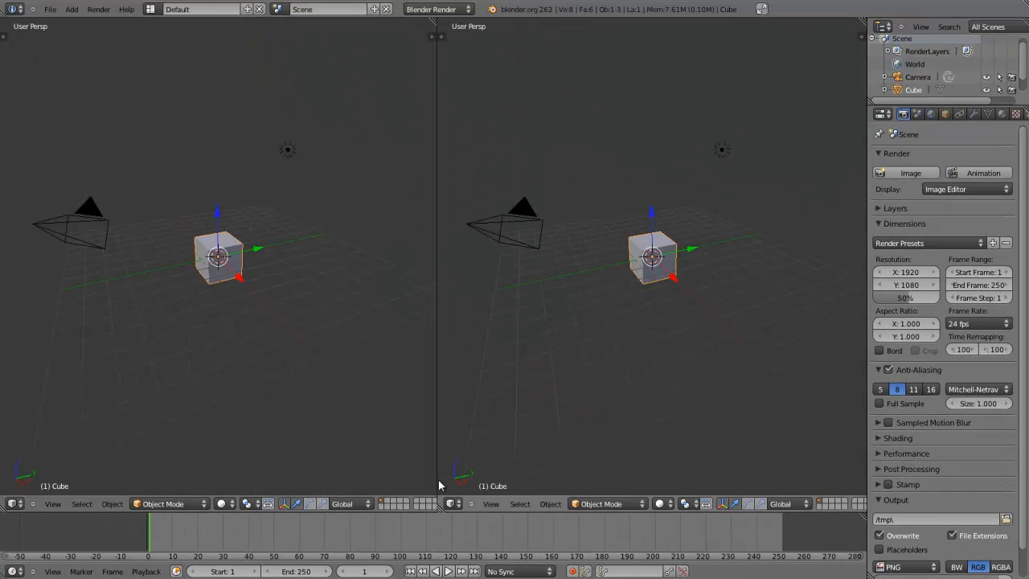
right_click(435, 283)
left_click(411, 285)
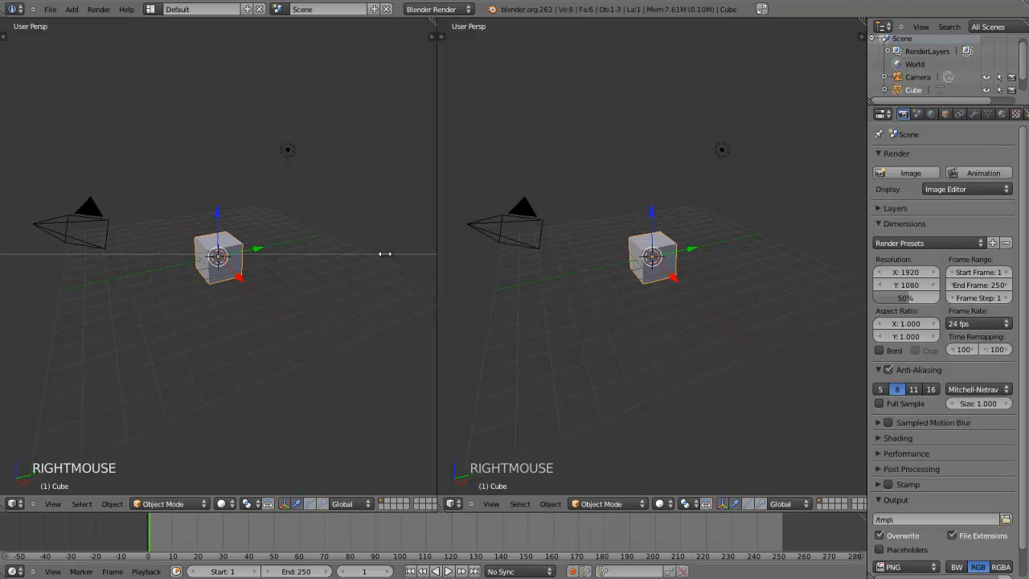
left_click(385, 253)
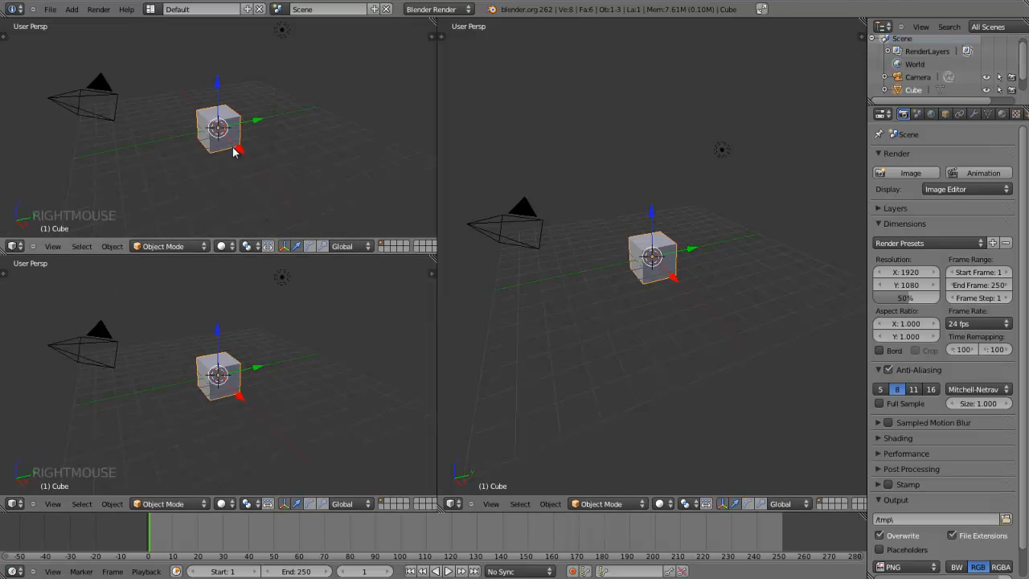
Set the upper-left viewport to front view, the lower-left to right view and the large one to top view
key("KP_1")
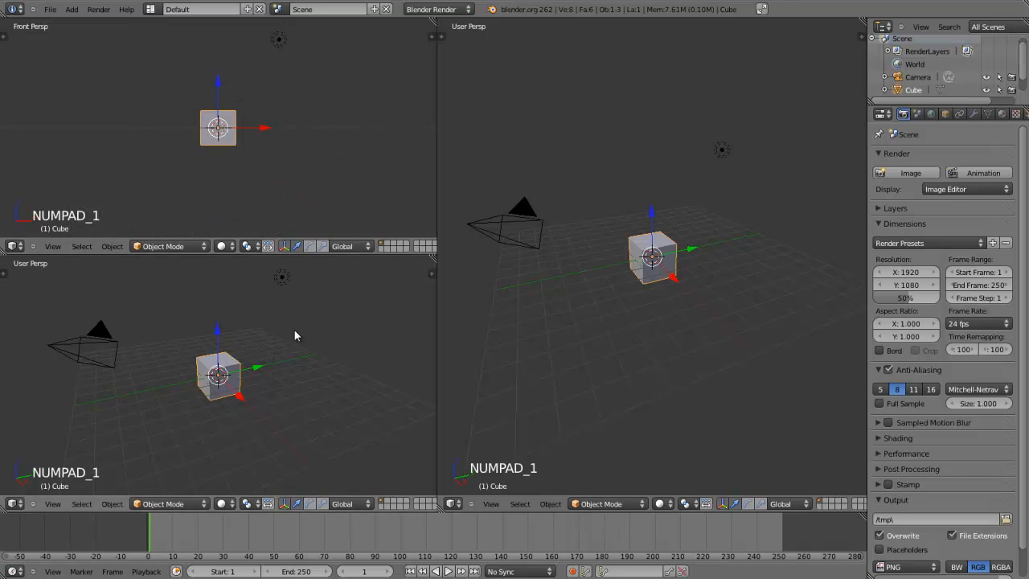
key("KP_3")
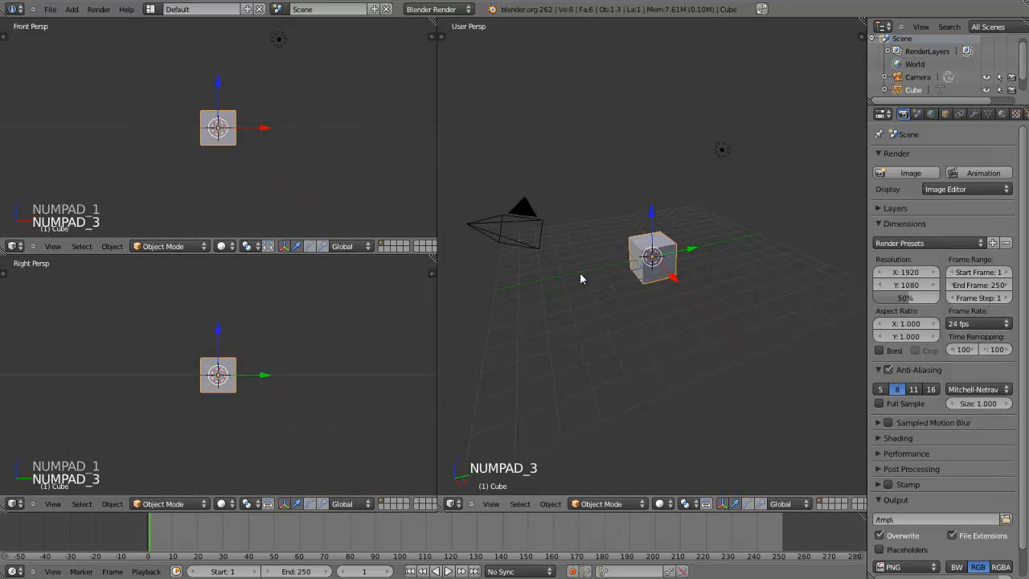
key("KP_7")
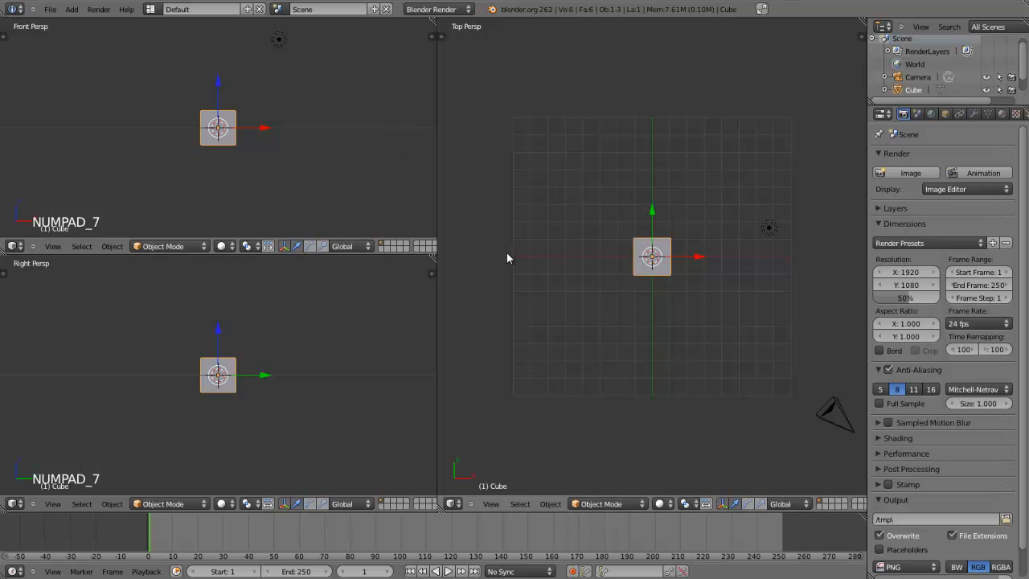
Join the two stacked left viewports into one, keeping the right view
right_click(276, 253)
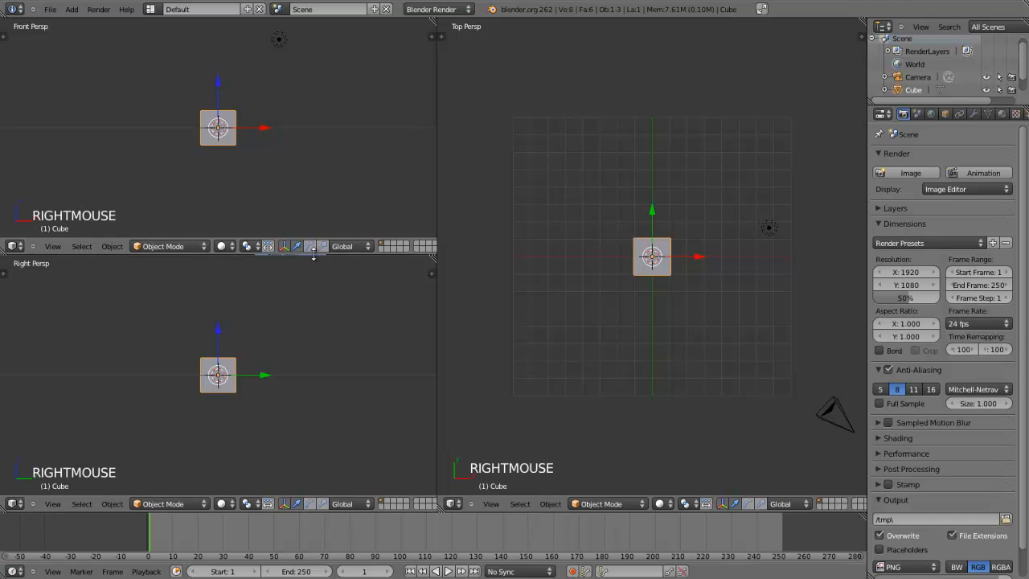
right_click(313, 253)
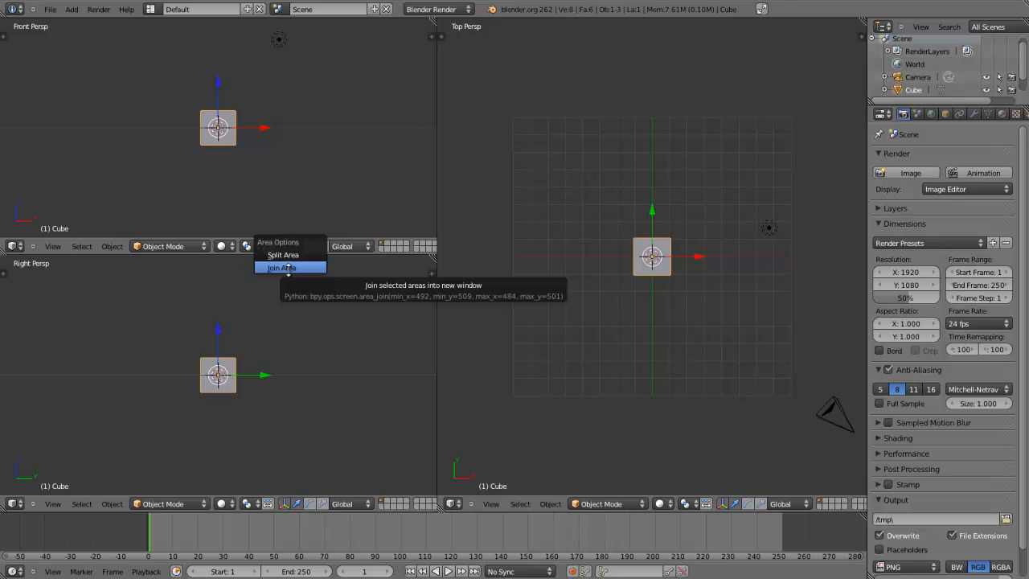
left_click(287, 268)
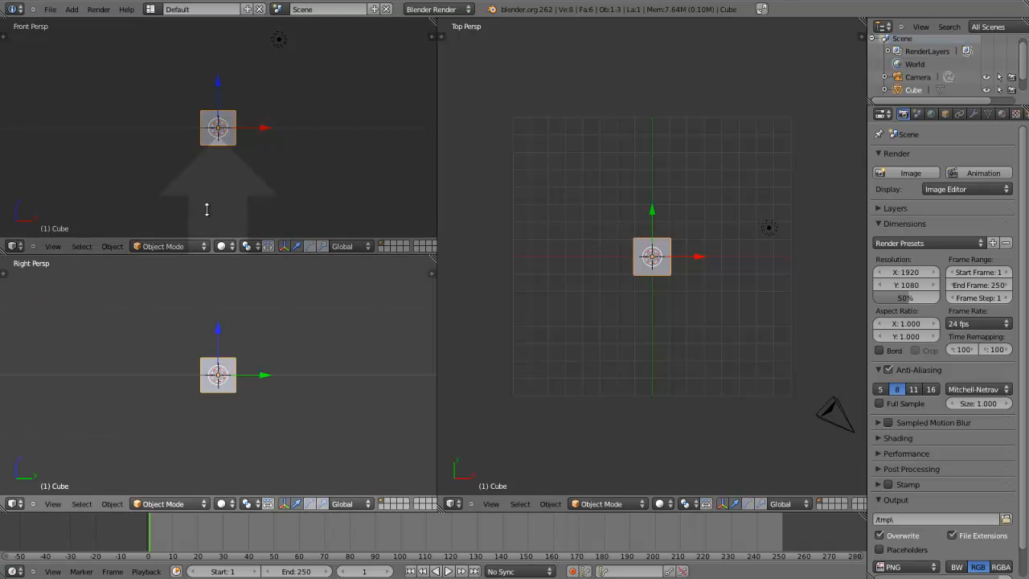
left_click(252, 143)
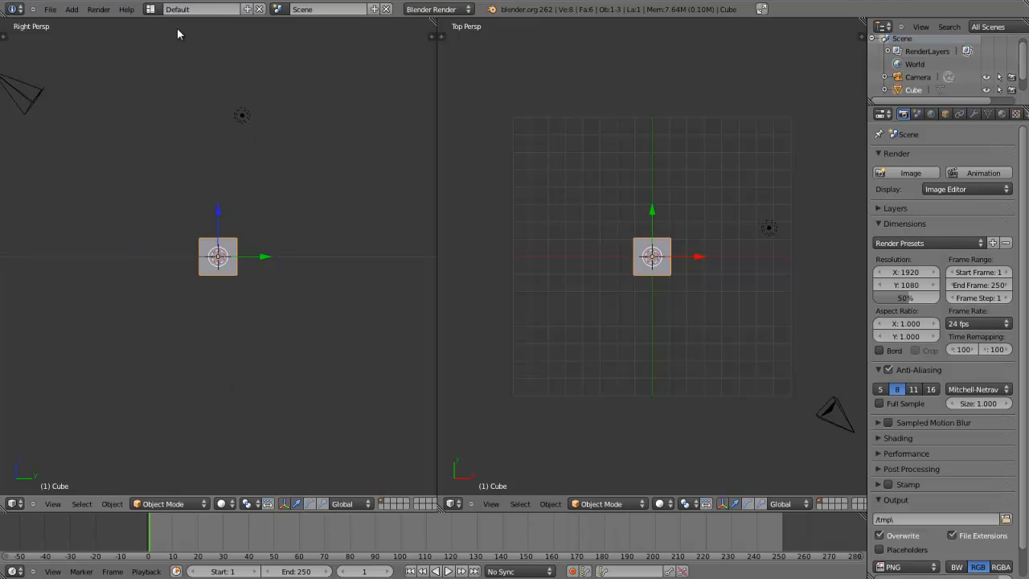
Join the two side-by-side viewports into a single 3D view, keeping the top view
right_click(437, 183)
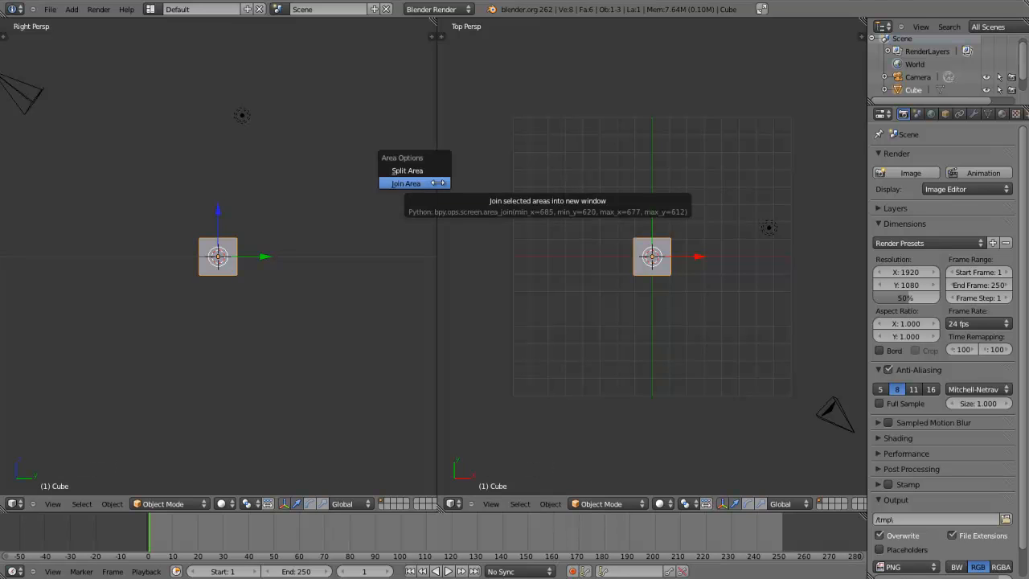
left_click(438, 182)
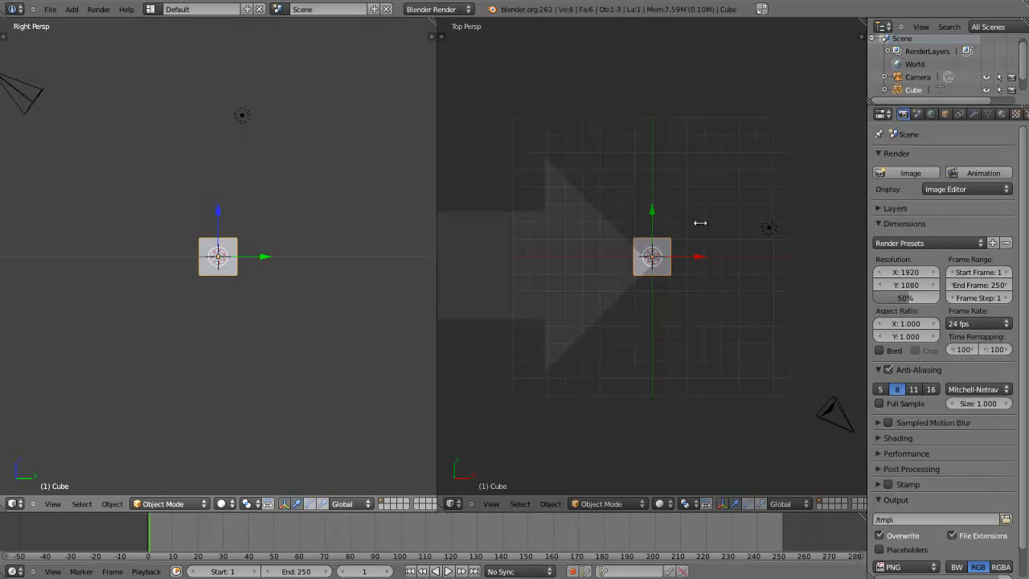
key("Escape")
key("Escape")
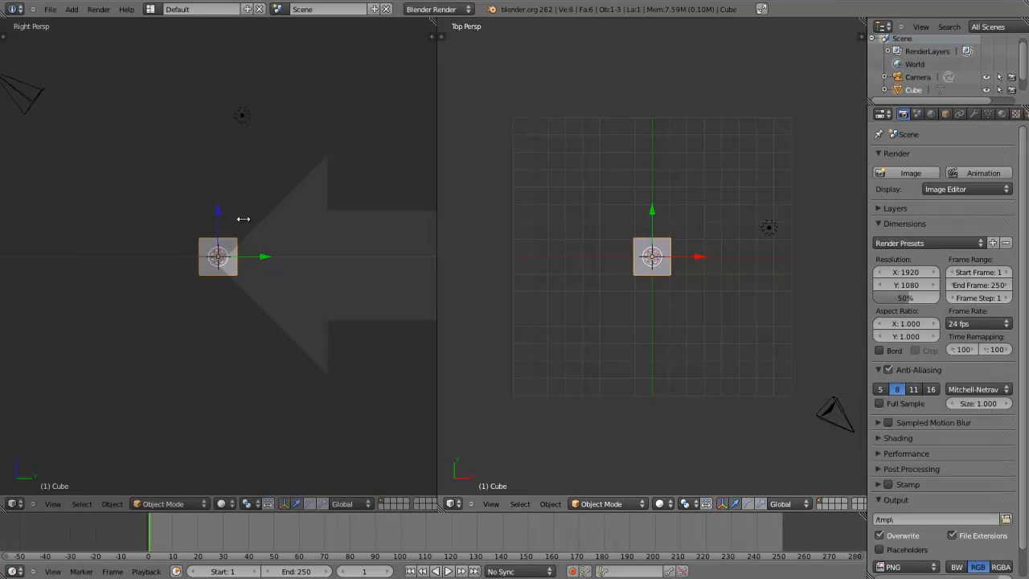
left_click_drag(242, 217, 244, 220)
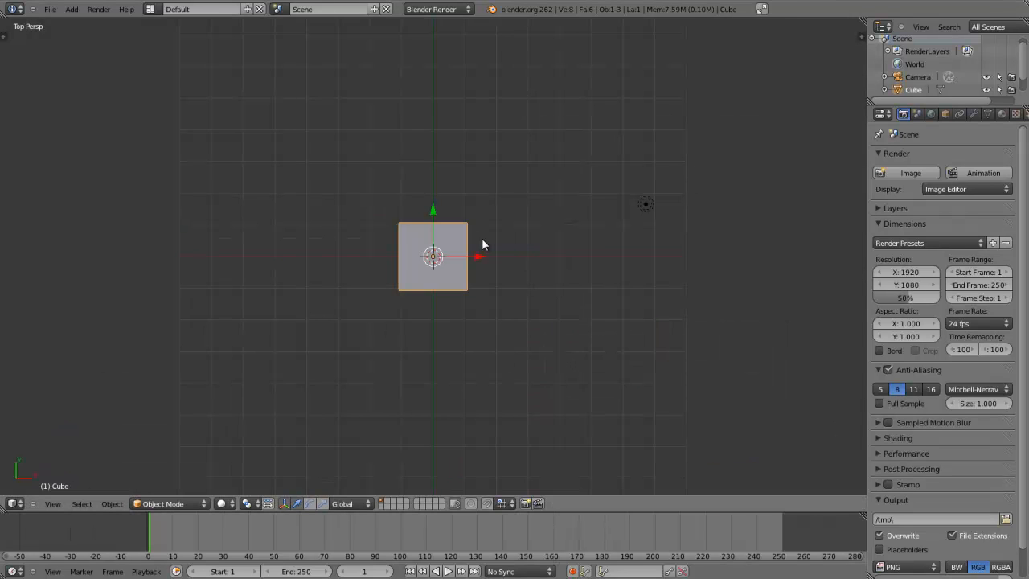
Remove the timeline by joining the 3D view over its area
middle_click_drag(457, 349, 340, 241)
scroll(497, 218, "down", 4)
middle_click_drag(498, 289, 498, 299)
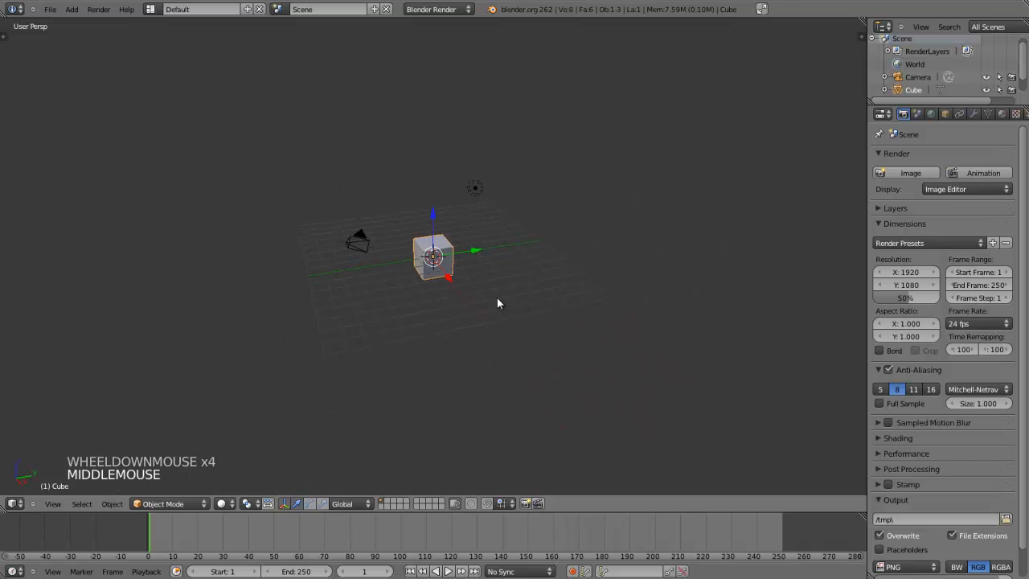
right_click(866, 335)
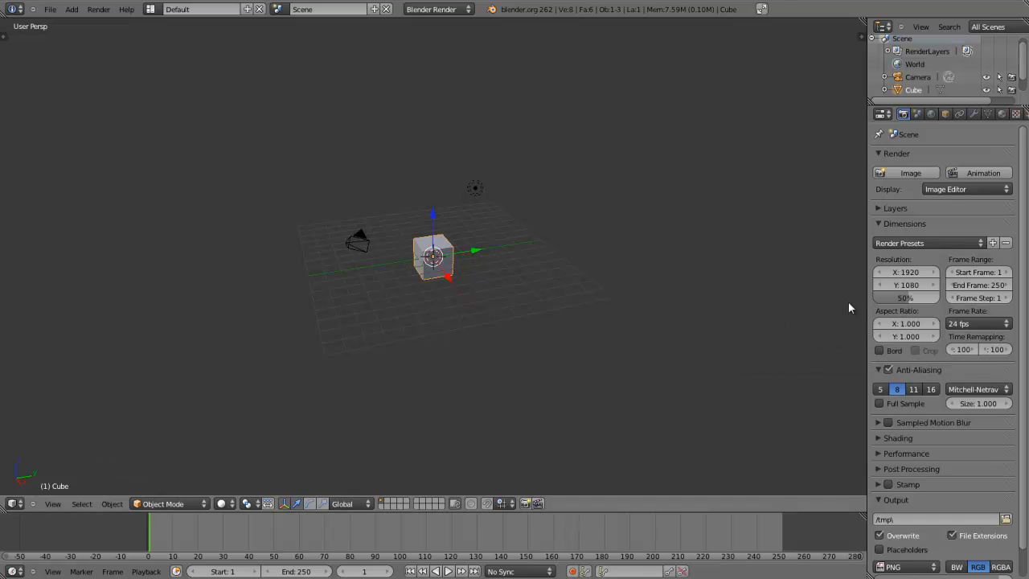
right_click(867, 303)
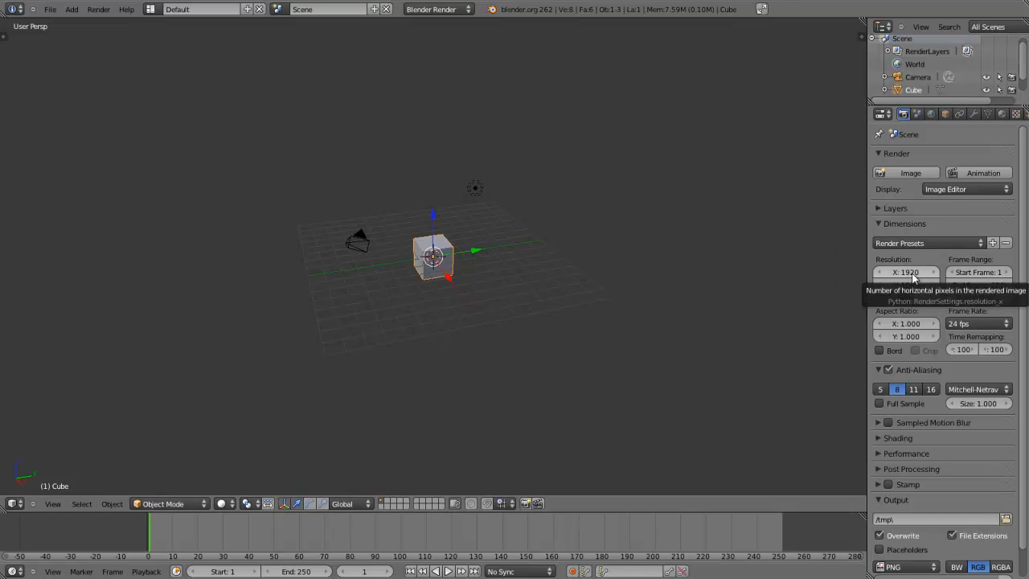
right_click(585, 512)
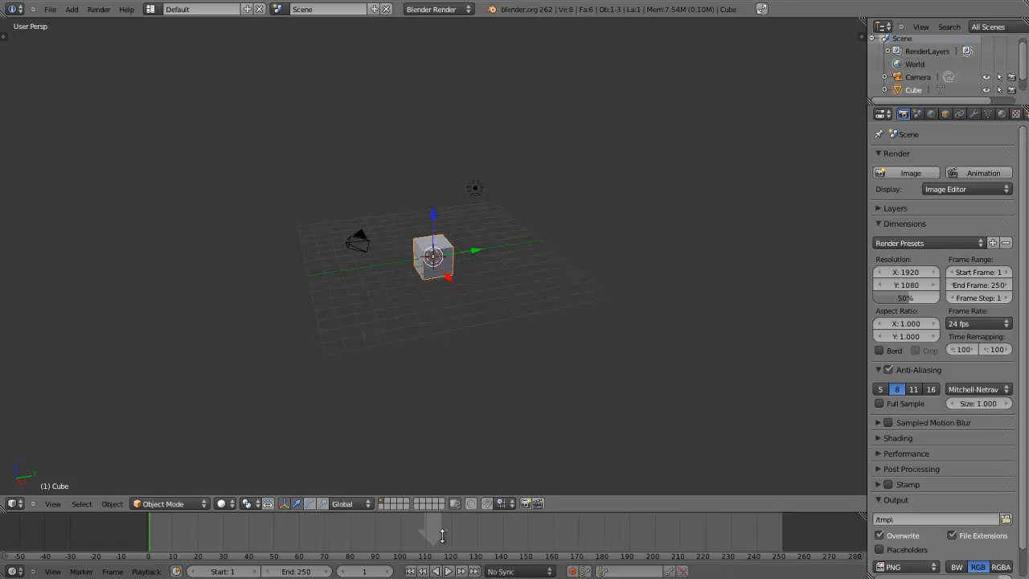
left_click_drag(441, 535, 442, 535)
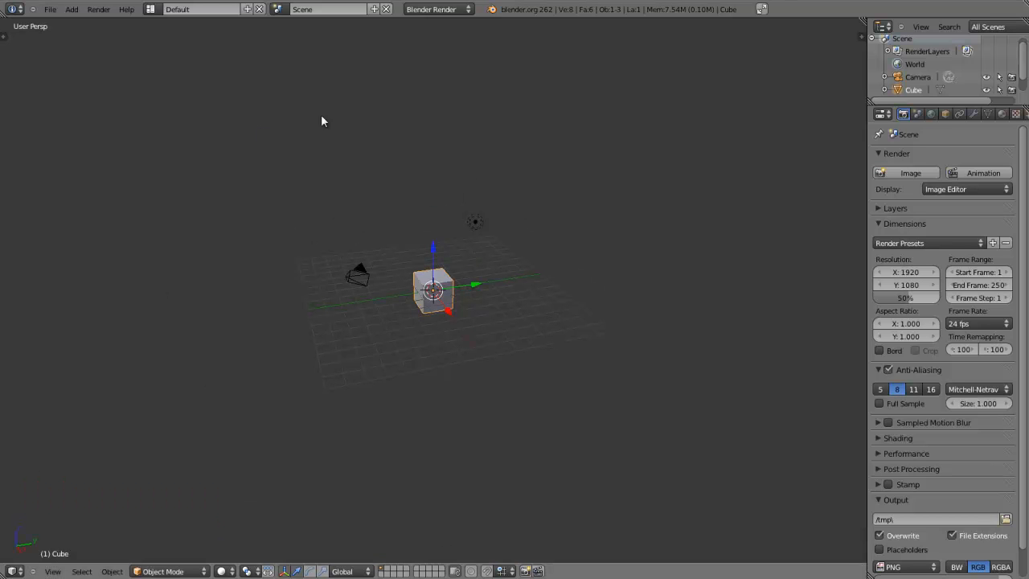
Enter Edit Mode on the default cube and delete all its vertices
scroll(630, 291, "up", 4)
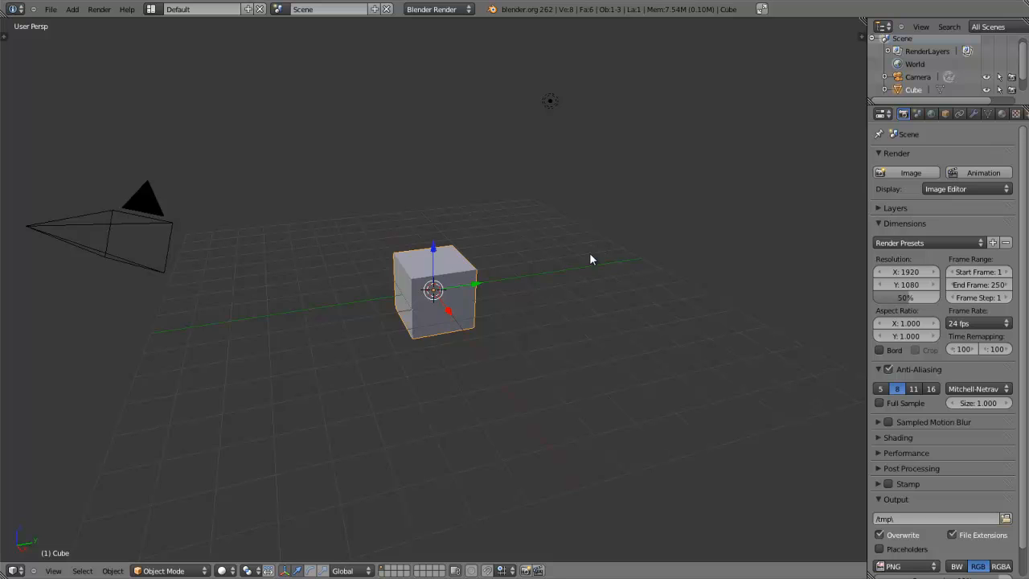
key("Tab")
key("Tab")
key("Tab")
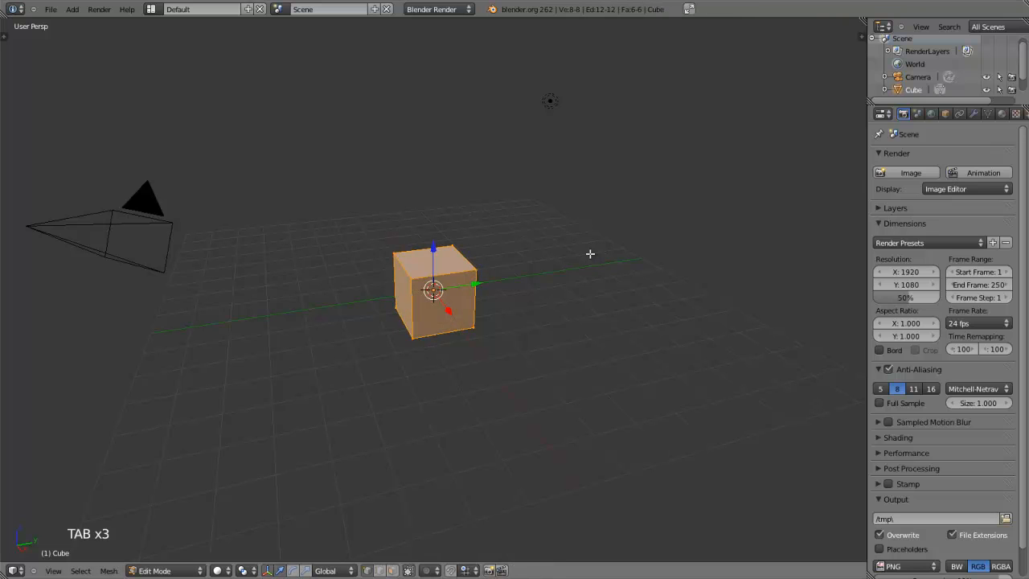
left_click(164, 571)
key("x")
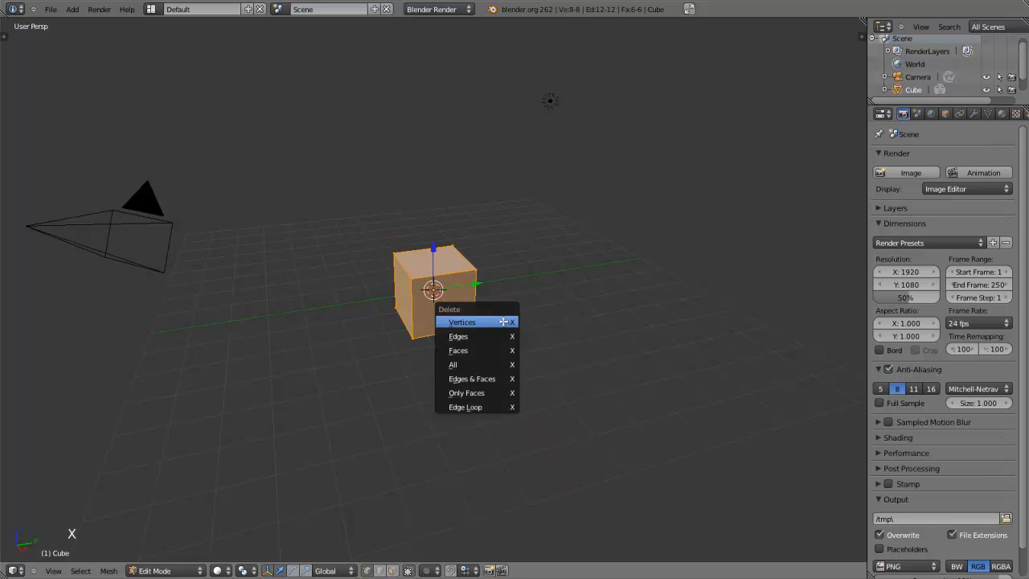
left_click(503, 322)
Switch the empty 3D view to front orthographic view, framed around the origin
mouse_move(334, 327)
middle_mouse_down()
mouse_move(370, 326)
mouse_move(390, 310)
mouse_move(372, 298)
mouse_move(338, 299)
mouse_move(331, 309)
middle_mouse_up()
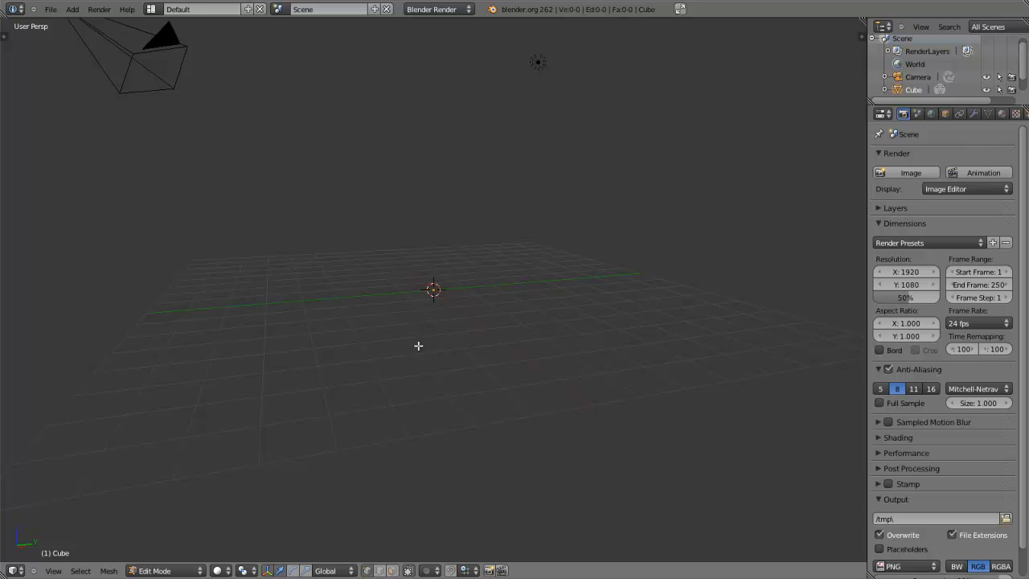
scroll(382, 325, "up", 4)
scroll(391, 317, "down", 3)
middle_click_drag(391, 316, 500, 356)
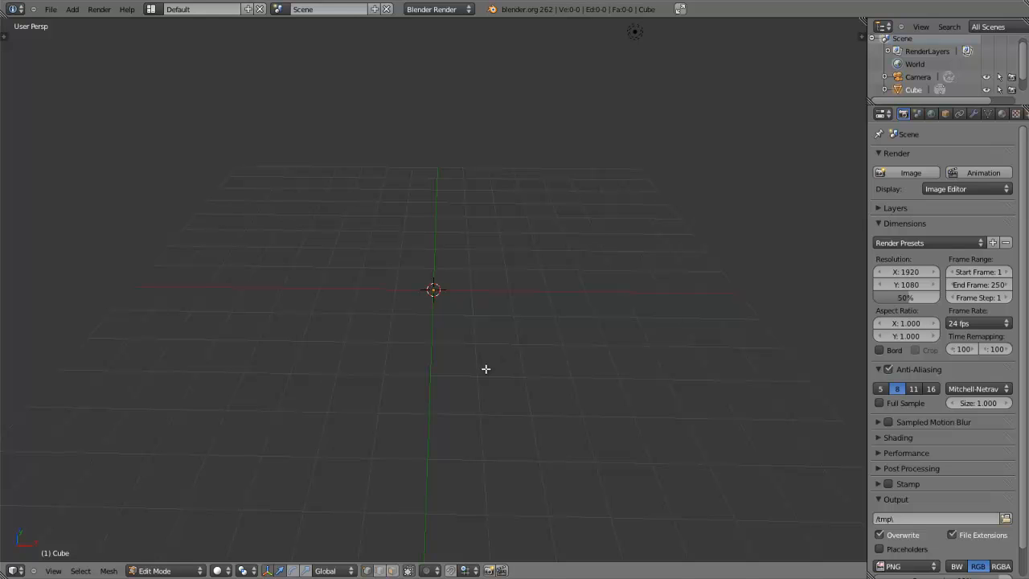
middle_click_drag(486, 369, 480, 351)
key("KP_1")
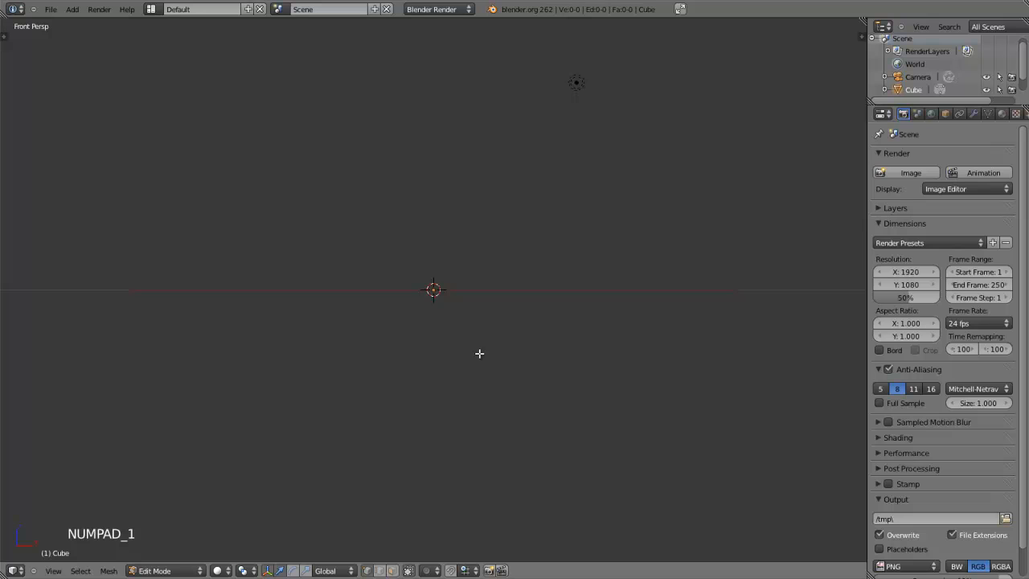
key("KP_5")
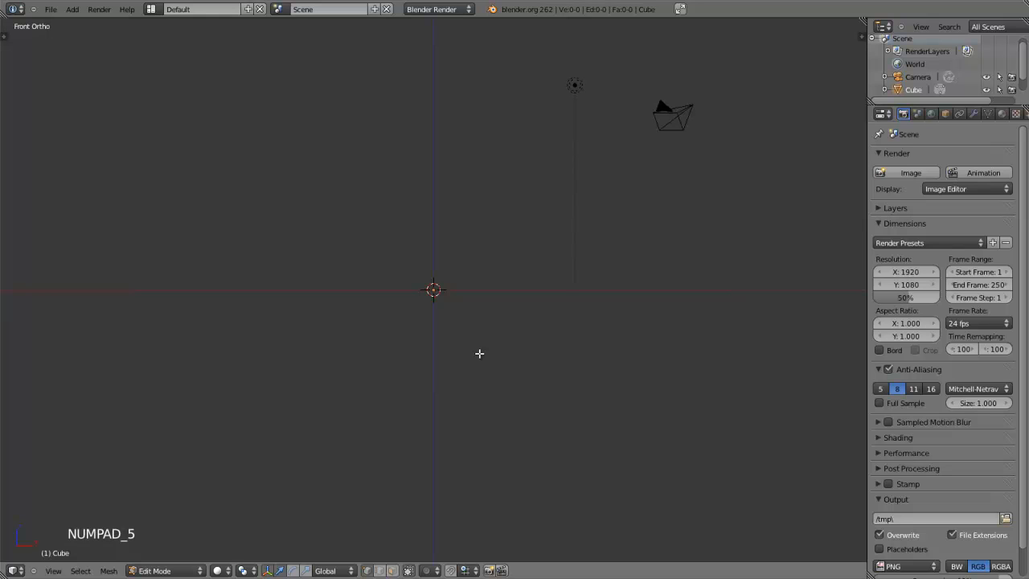
scroll(469, 339, "up", 2)
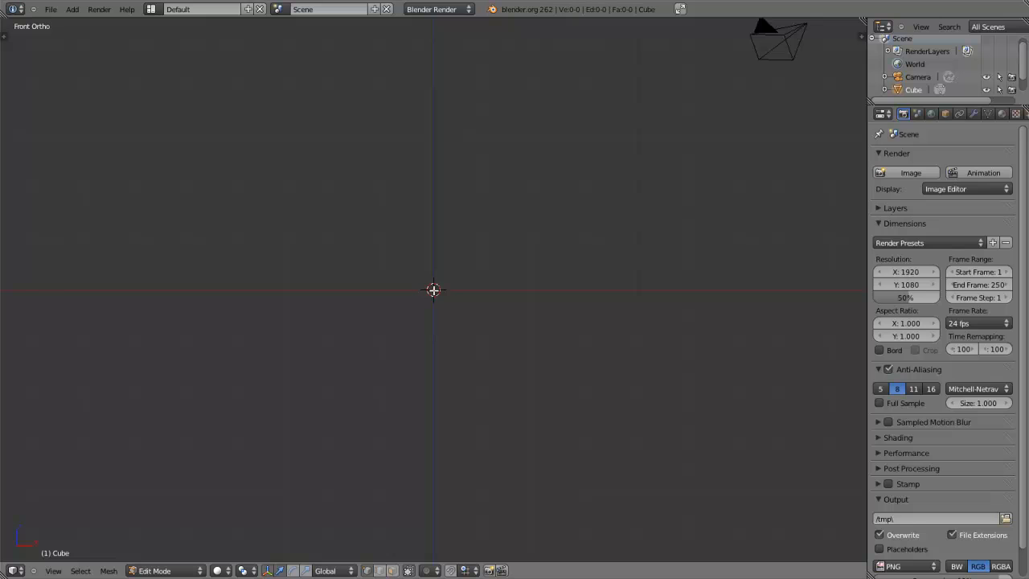
Add a single vertex at the origin of the empty mesh and snap it to the grid
left_click(432, 290, "ctrl")
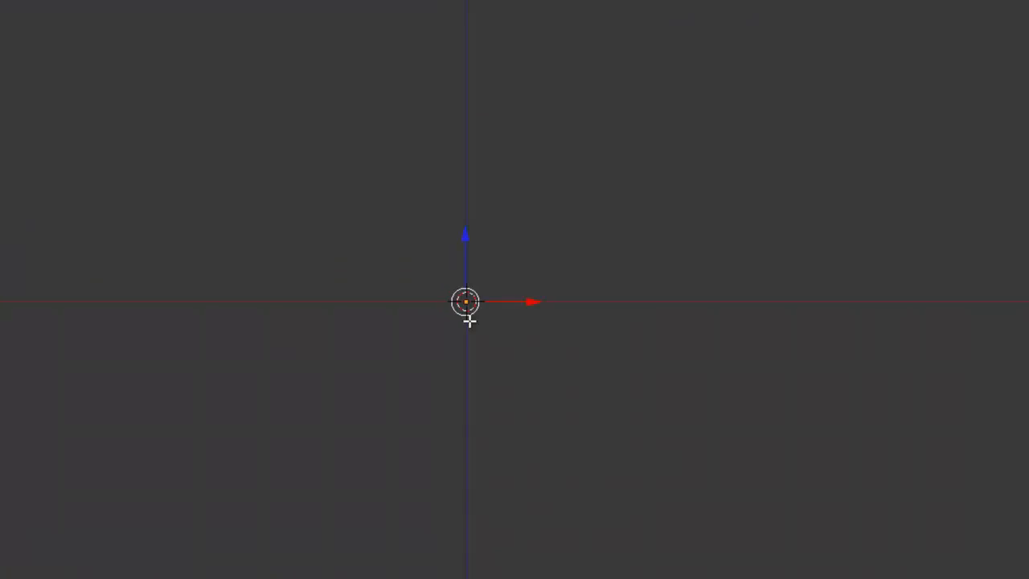
left_click_drag(542, 305, 674, 356)
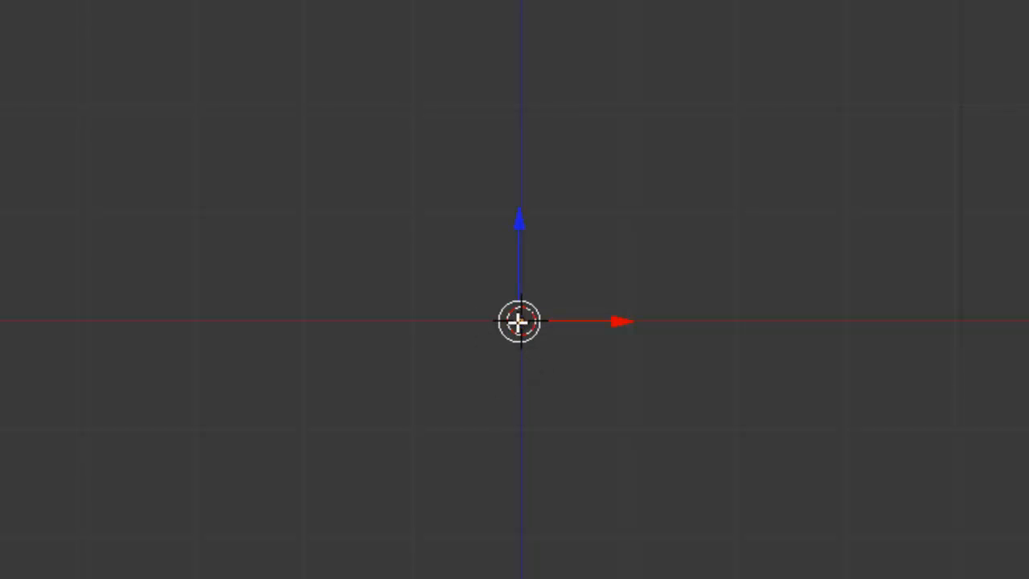
scroll(524, 356, "up", 8)
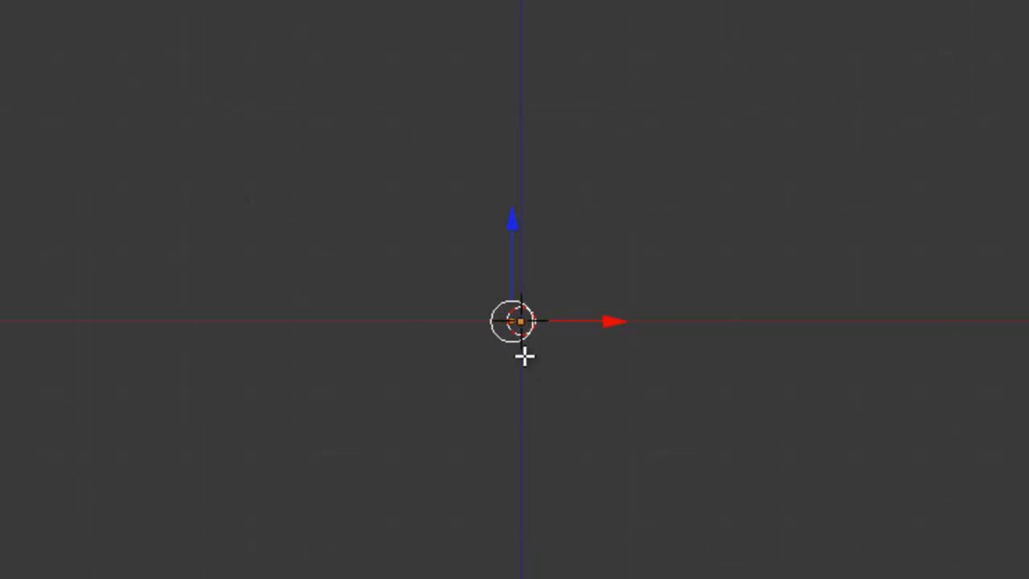
scroll(516, 345, "up", 5)
scroll(482, 328, "down", 1)
scroll(430, 334, "down", 15)
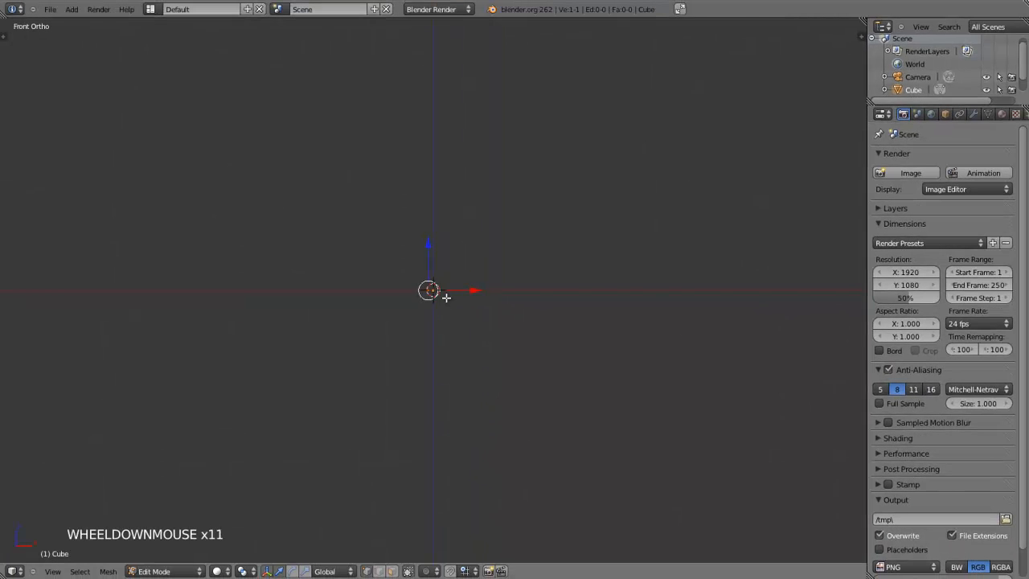
scroll(445, 297, "down", 7)
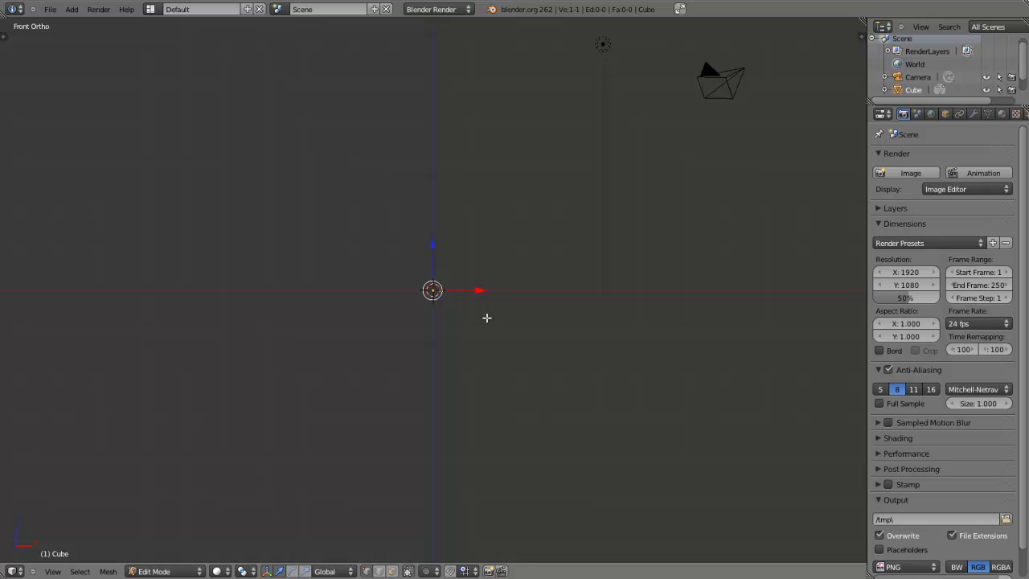
key("shift+s")
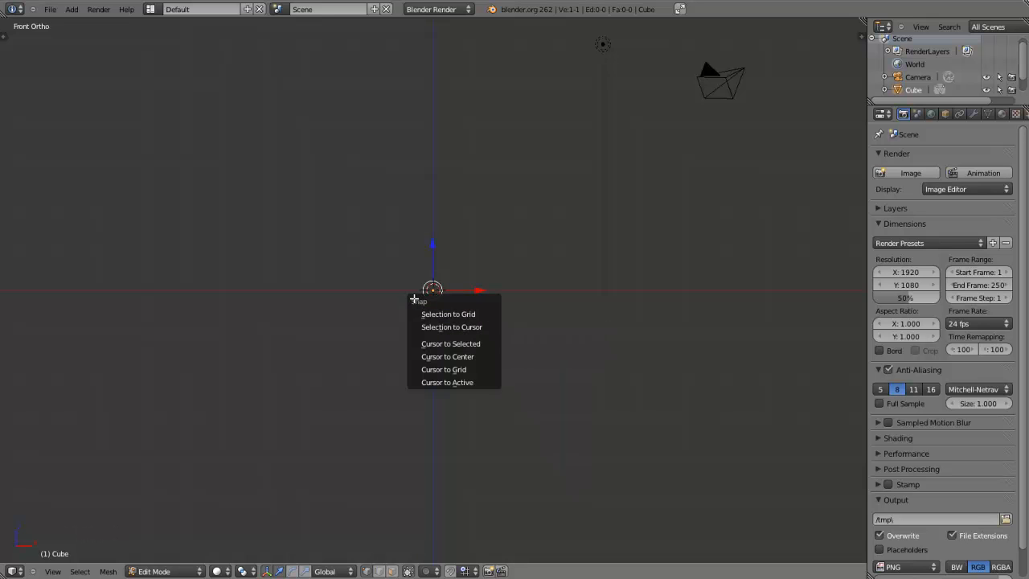
left_click(491, 314)
Examine up close how the snapped vertex lines up with the centre axes and the origin
scroll(429, 313, "up", 10)
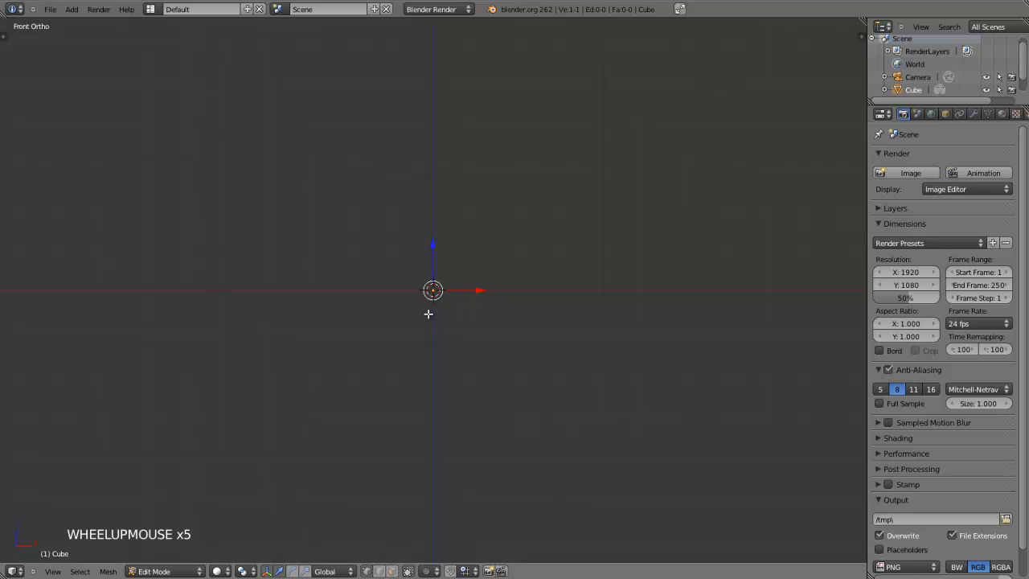
scroll(427, 313, "up", 20)
scroll(428, 313, "up", 6)
left_click_drag(480, 291, 471, 292)
scroll(471, 292, "down", 10)
scroll(467, 297, "up", 1)
scroll(466, 297, "down", 20)
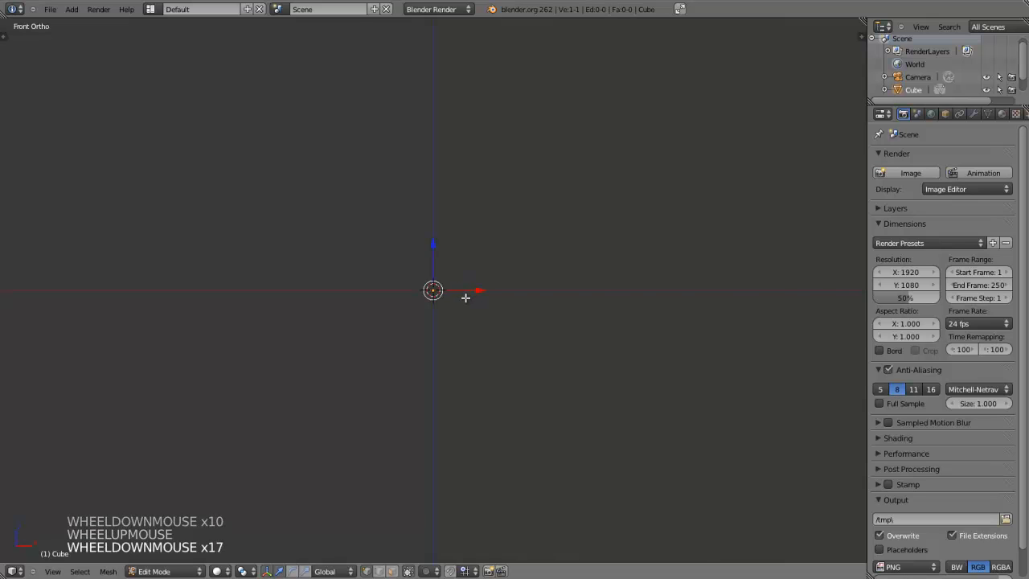
scroll(465, 297, "down", 6)
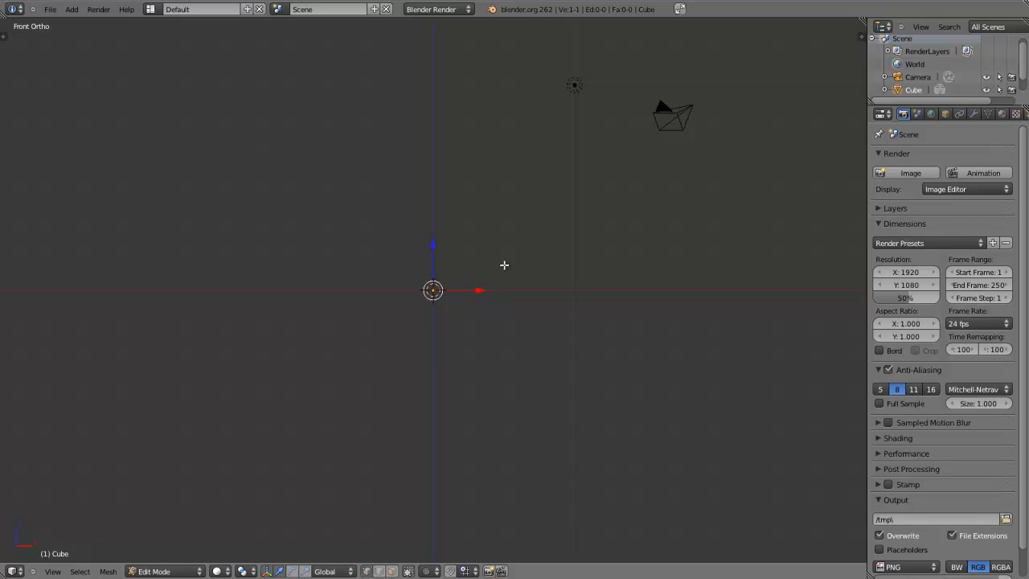
Hide the transform manipulator and extrude a base edge from the origin along the X axis, snapping its end vertex to the grid
key("ctrl+space")
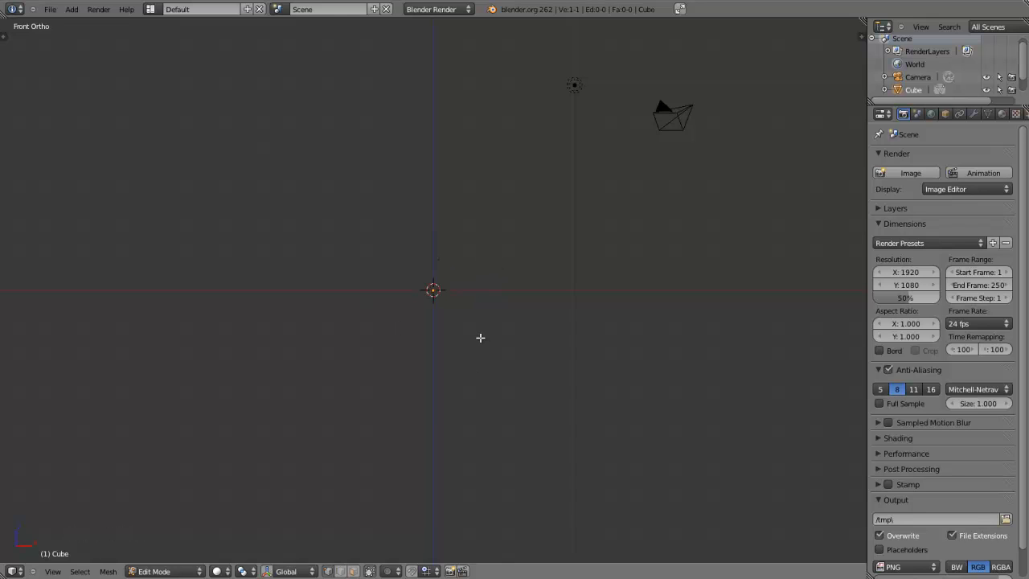
scroll(480, 337, "up", 1)
left_click(515, 291, "ctrl")
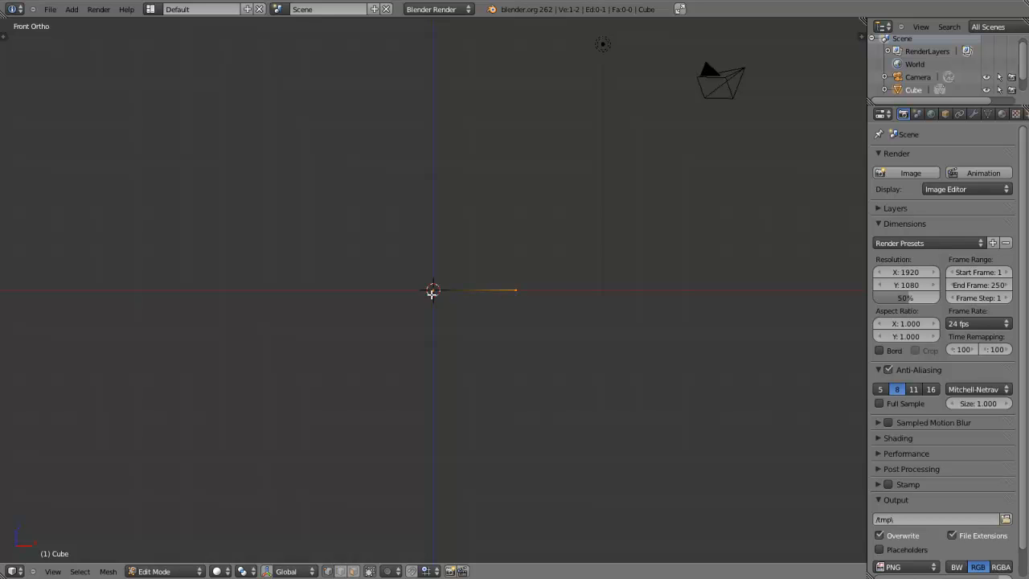
key("shift+s")
left_click(541, 294)
Extrude a chain of vertices from the base edge's outer end to outline the foot, stem and lower bowl of the goblet
left_click(491, 276, "ctrl")
left_click(455, 269, "ctrl")
left_click(445, 239, "ctrl")
left_click(443, 201, "ctrl")
left_click(454, 170, "ctrl")
left_click(479, 160, "ctrl")
left_click(514, 151, "ctrl")
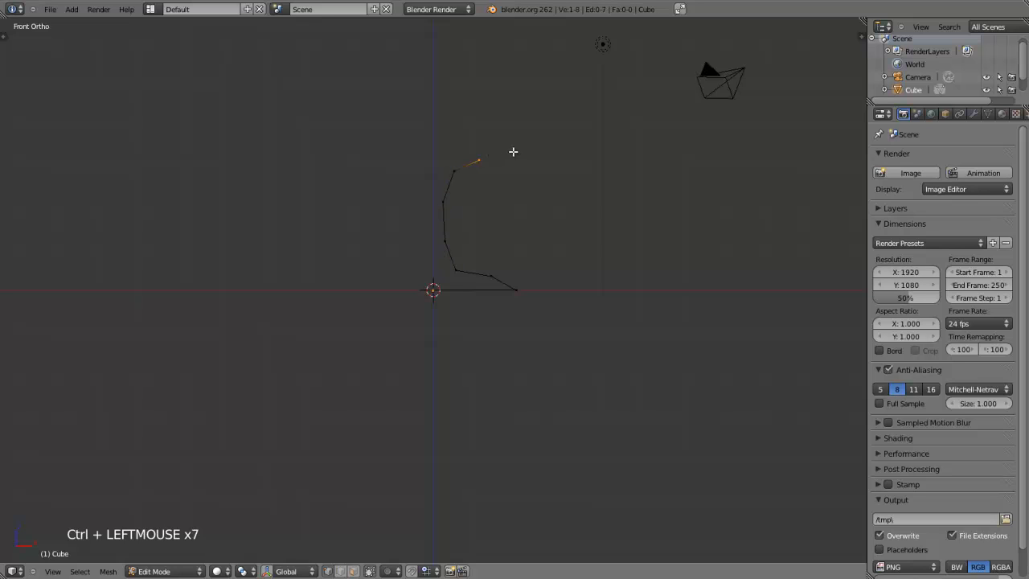
left_click(518, 130, "ctrl")
Reposition the last two profile vertices inward and upward so the side of the bowl rises more steeply
right_click(513, 152)
key("g")
key("g")
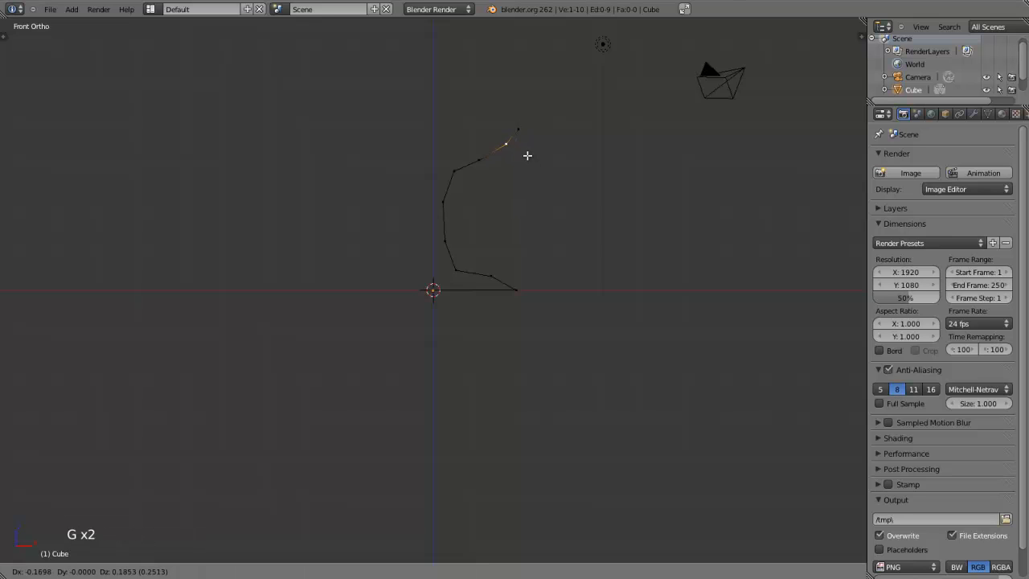
left_click(524, 149)
right_click(518, 131)
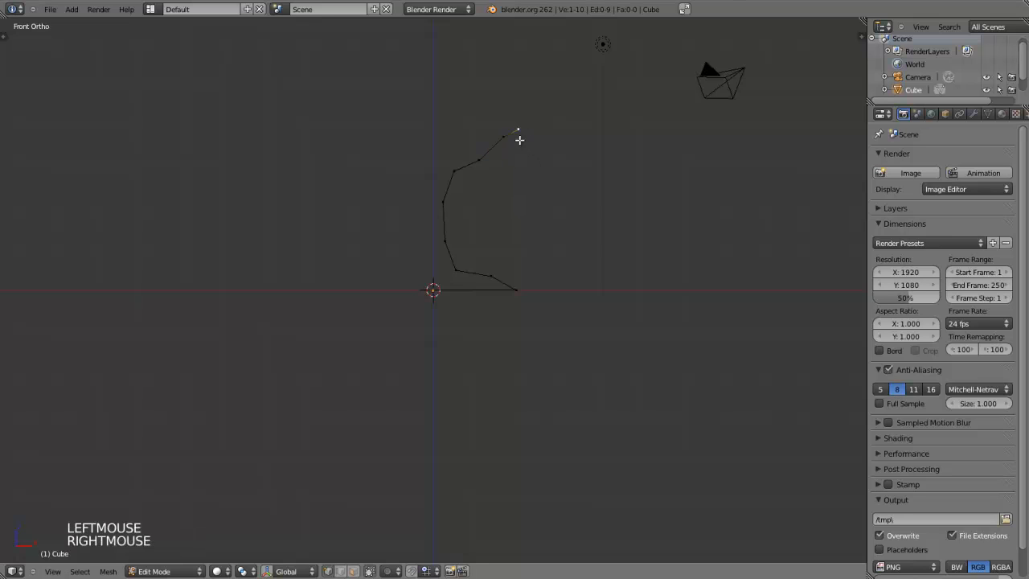
key("g")
key("g")
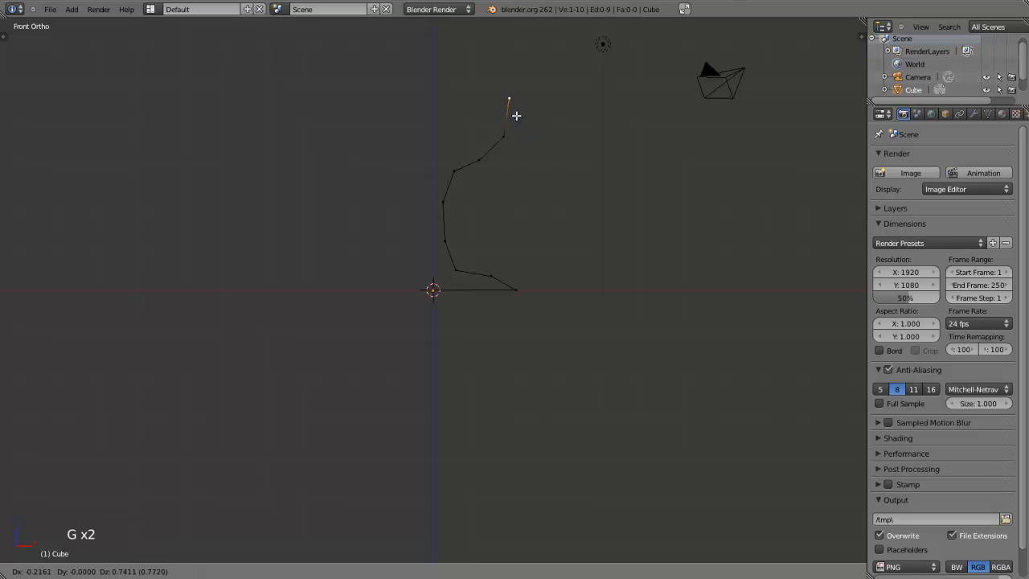
left_click(514, 111)
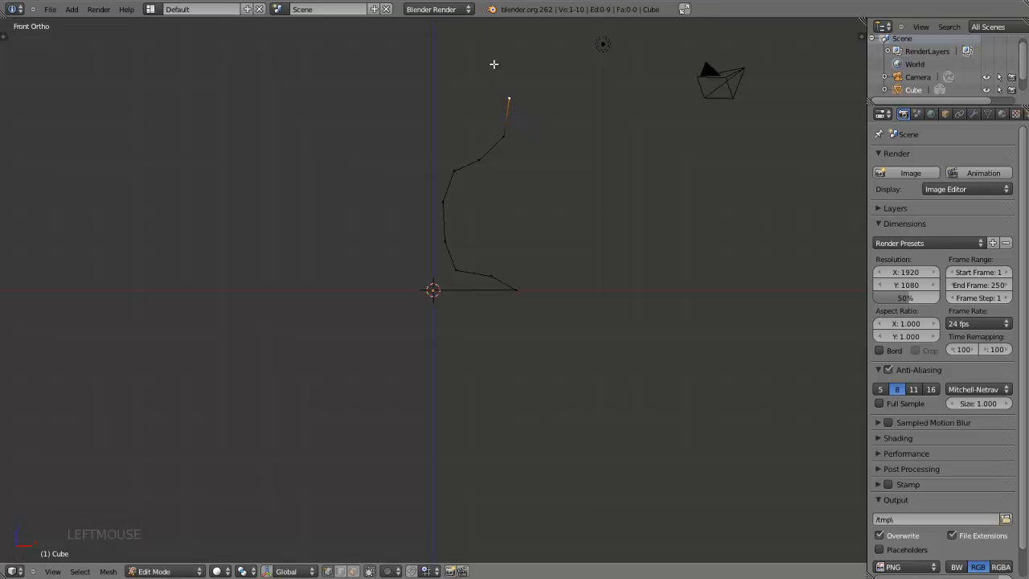
Extend the outer profile with four more vertices, curving inward and flaring out again at the rim
left_click(494, 64, "ctrl")
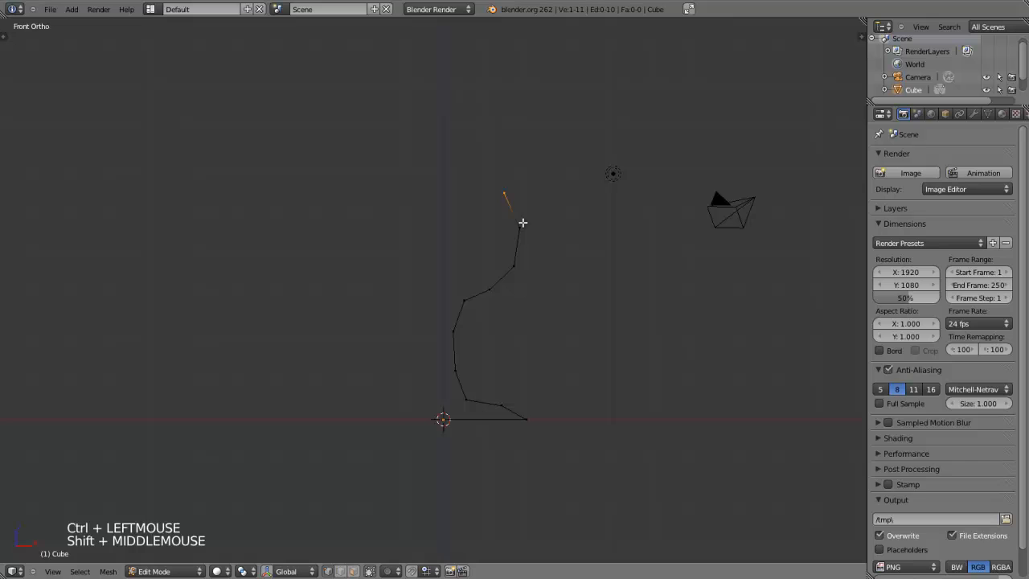
left_click(511, 171, "ctrl")
left_click(526, 165, "ctrl")
left_click(533, 171, "ctrl")
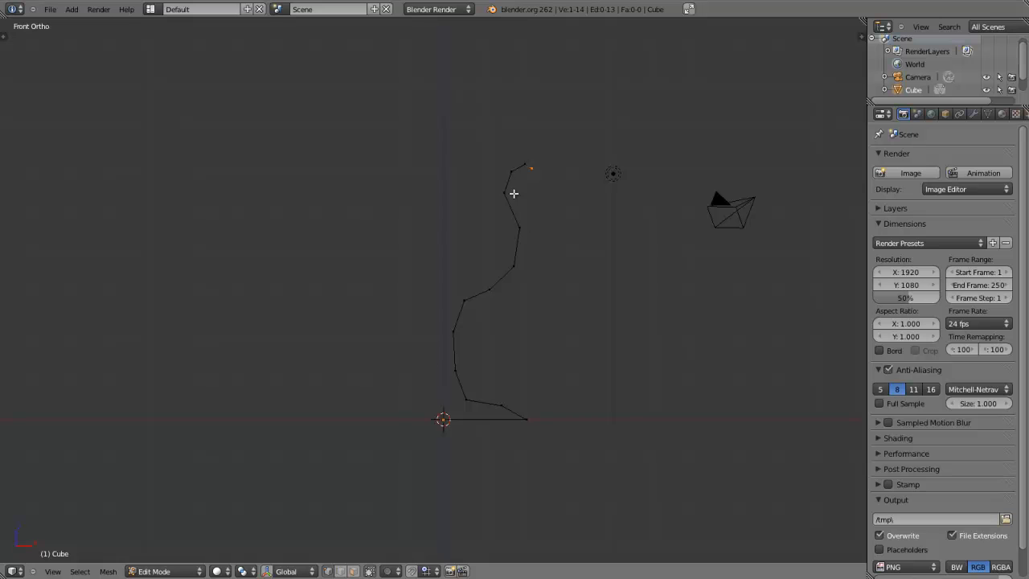
Inspect the goblet's half profile from several angles and return to front orthographic view
middle_click_drag(469, 290, 367, 259)
middle_click_drag(513, 353, 503, 329)
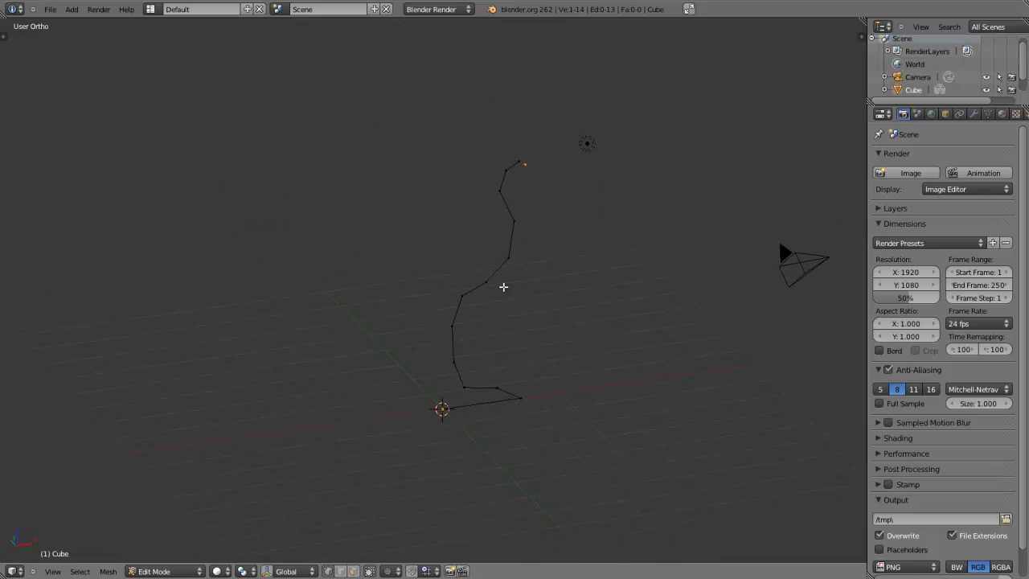
middle_click_drag(530, 278, 507, 303)
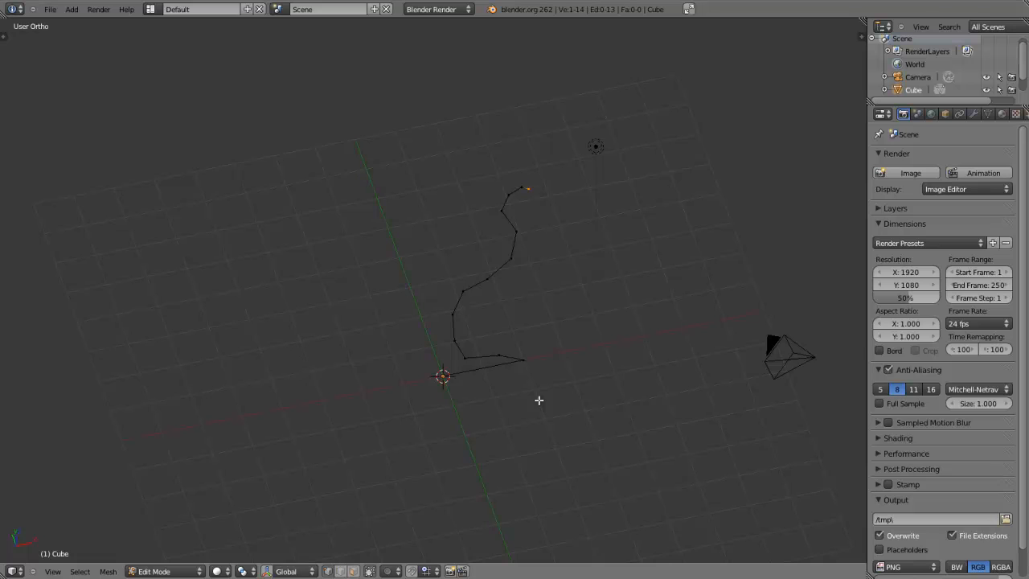
middle_click_drag(542, 412, 510, 397)
key("KP_1")
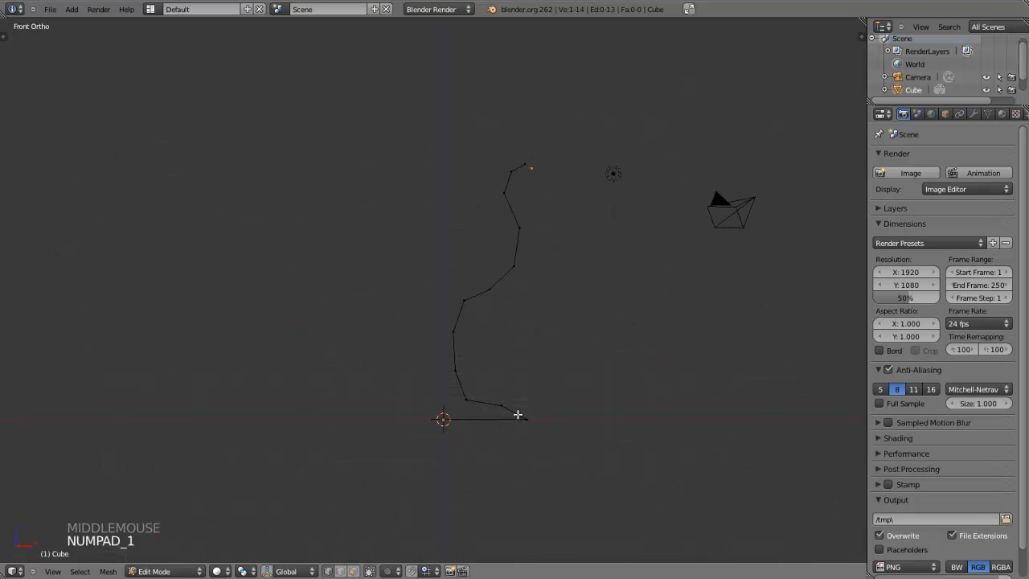
Extrude vertices from the rim back down inside the outer profile to the centre axis, forming the bowl's inner wall
left_click(532, 162, "ctrl")
left_click(523, 158, "ctrl")
left_click(506, 166, "ctrl")
left_click(499, 194, "ctrl")
left_click(499, 206, "ctrl")
left_click(512, 229, "ctrl")
left_click(512, 245, "ctrl")
left_click(508, 266, "ctrl")
left_click(474, 287, "ctrl")
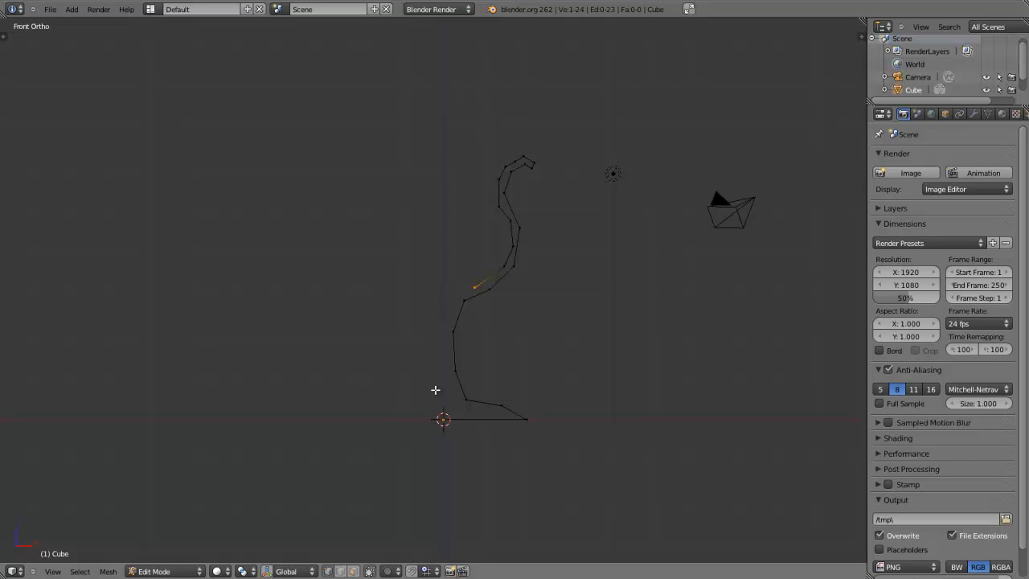
left_click(447, 293, "ctrl")
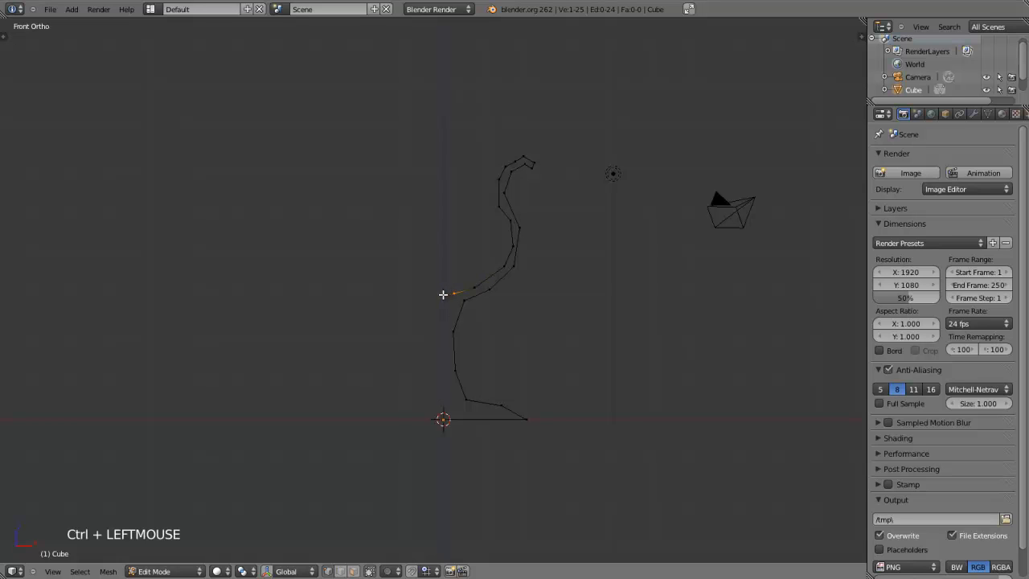
left_click(444, 293, "ctrl")
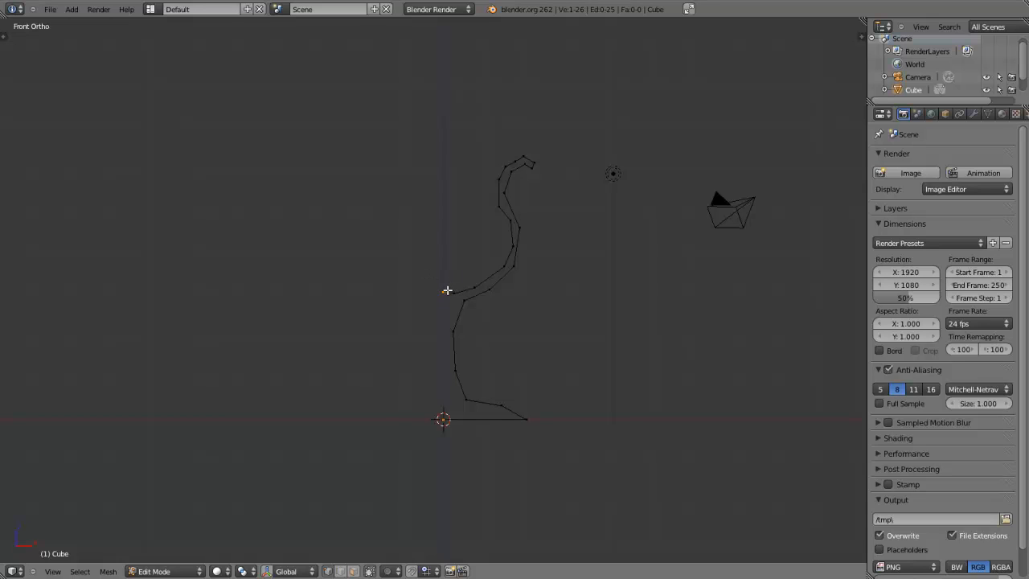
Snap the inner wall's end vertex to the grid on the centre axis and lower it about 0.08 units along Z
key("shift+s")
left_click(447, 290)
key("g")
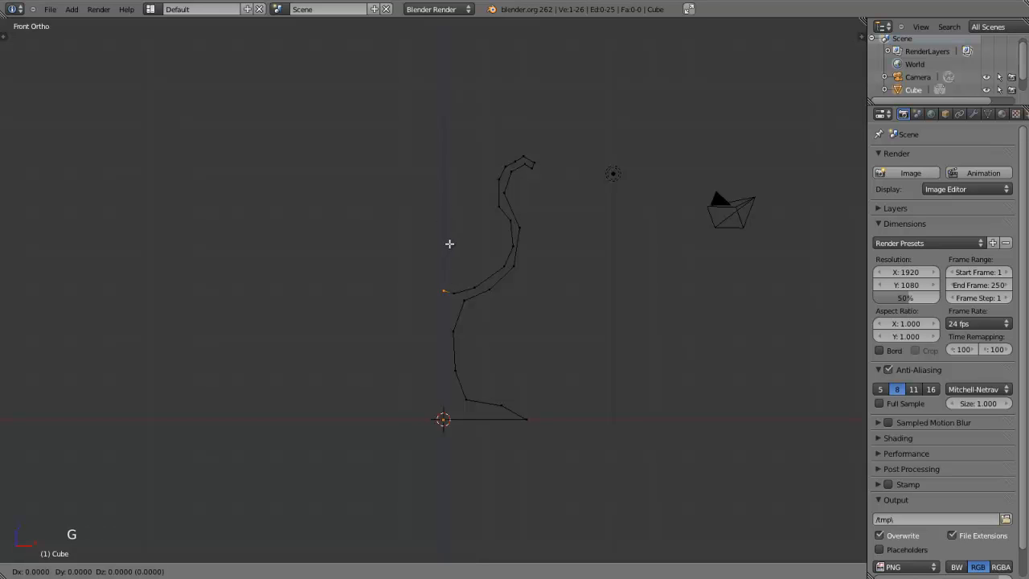
key("z")
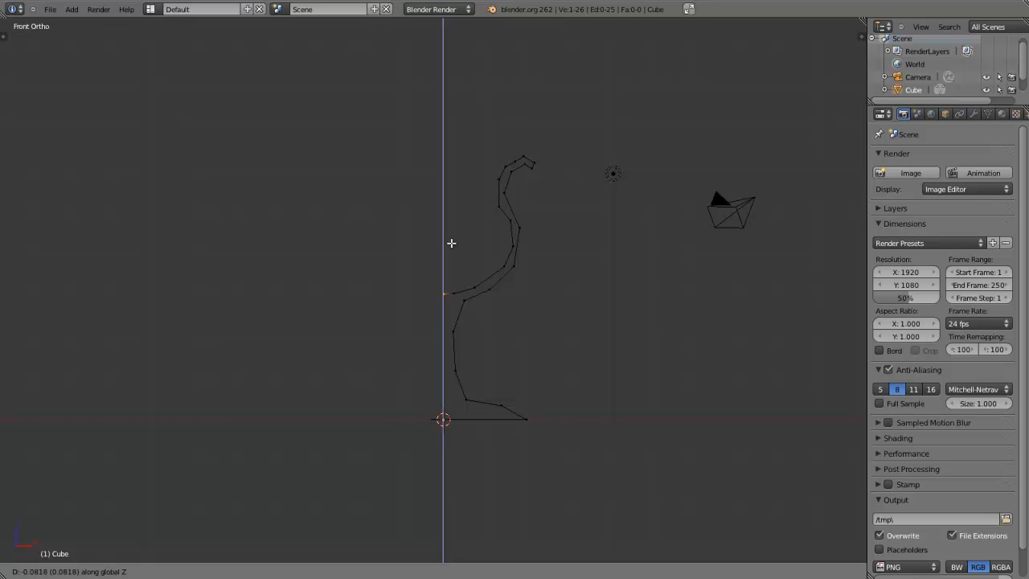
left_click(451, 238, "shift")
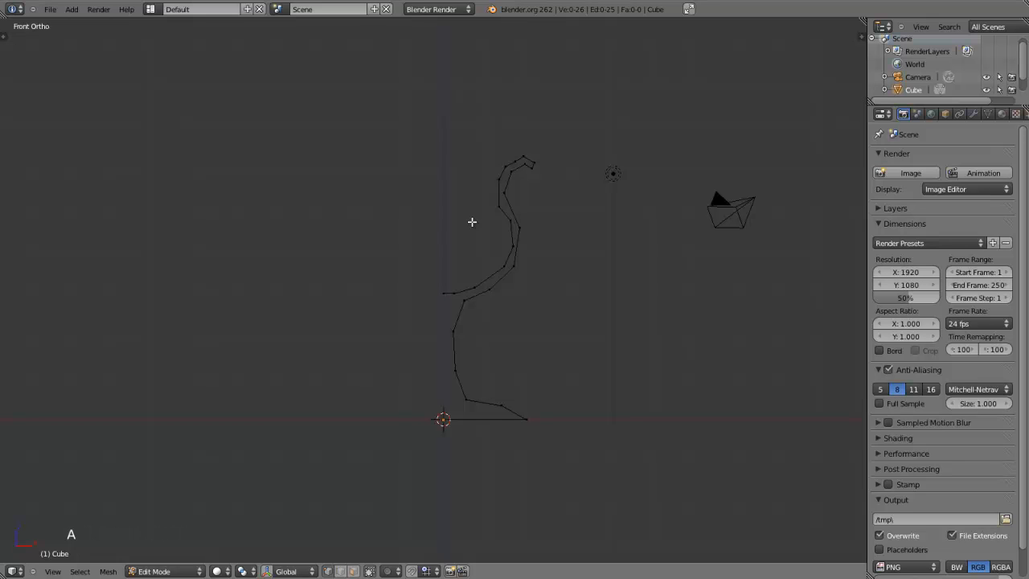
Select the whole profile and spin it around the origin in top view with 9 steps over 90 degrees, enlarging the Spin settings area
key("a")
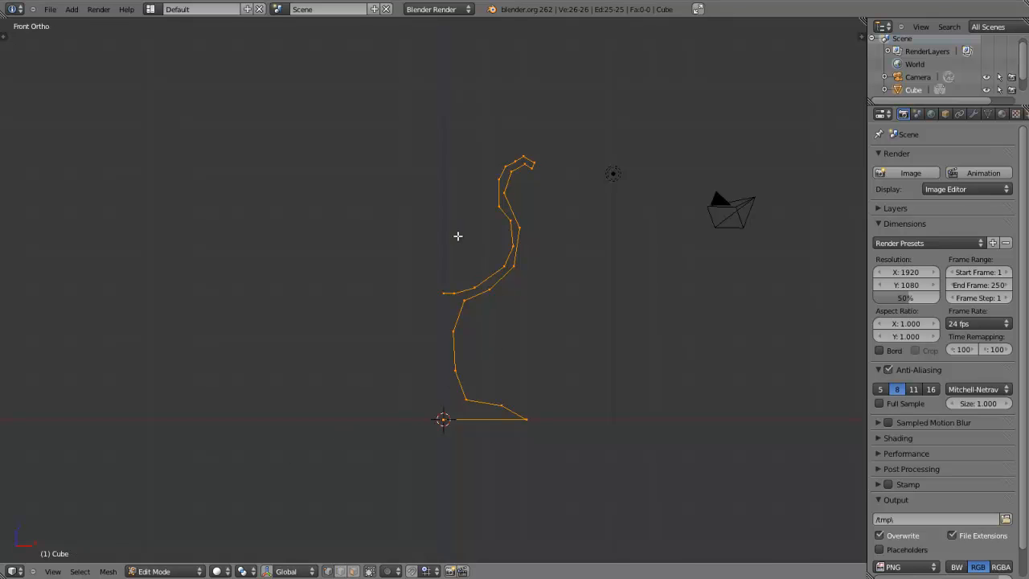
key("KP_7")
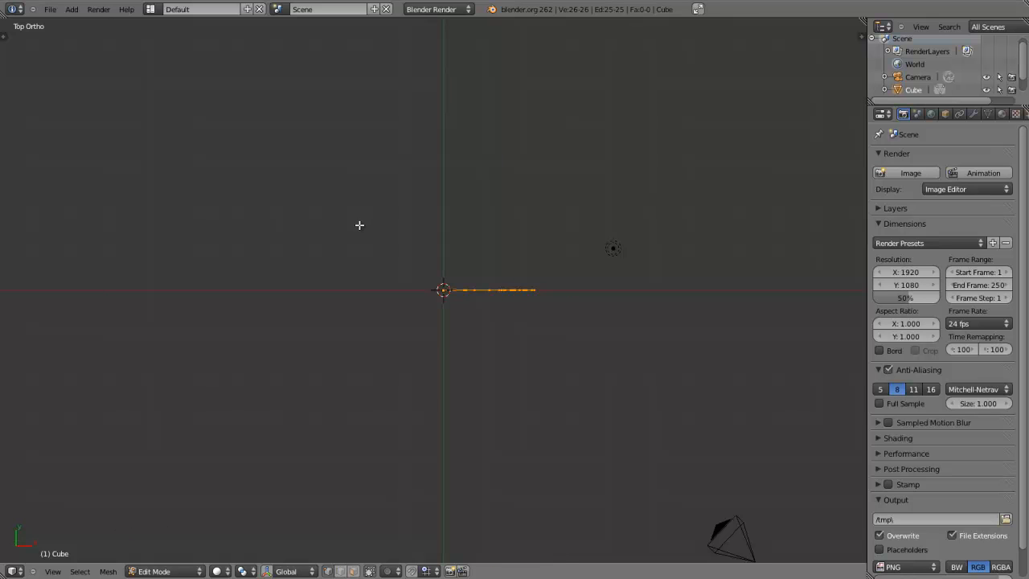
key("t")
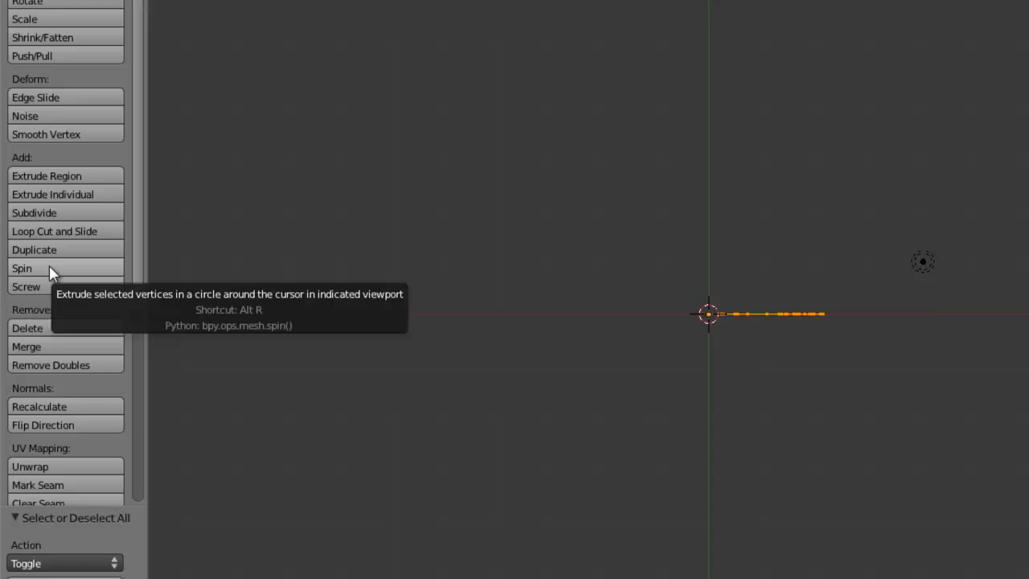
left_click(96, 302)
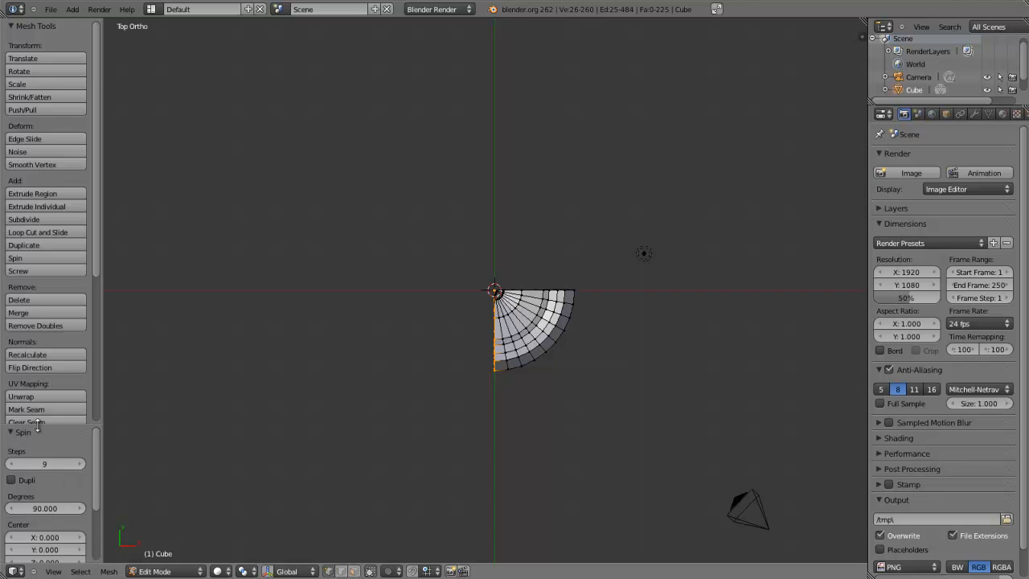
left_click_drag(38, 427, 39, 183)
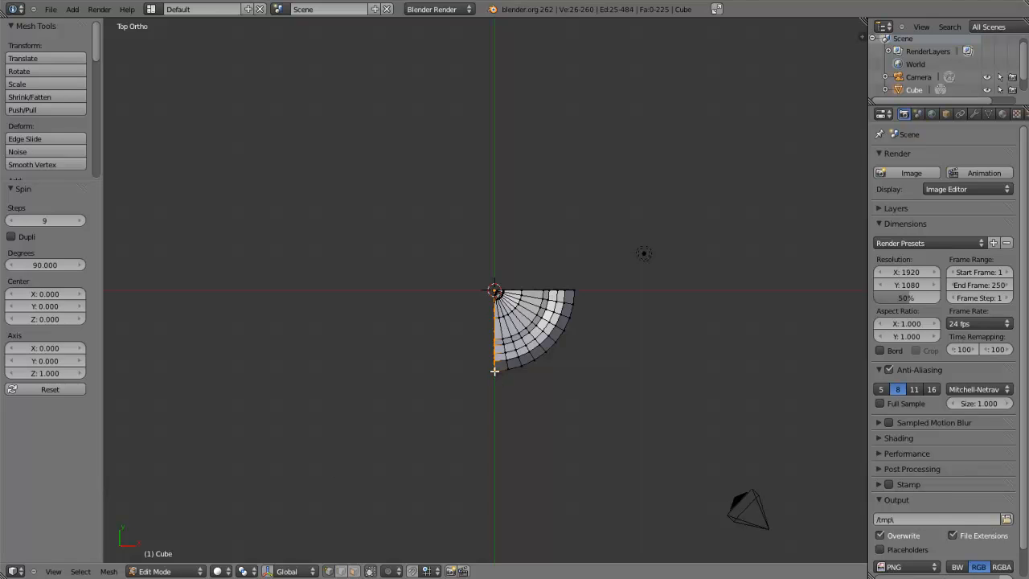
Try the Dupli option on the spun goblet section and switch it back off
middle_click_drag(461, 391, 673, 289)
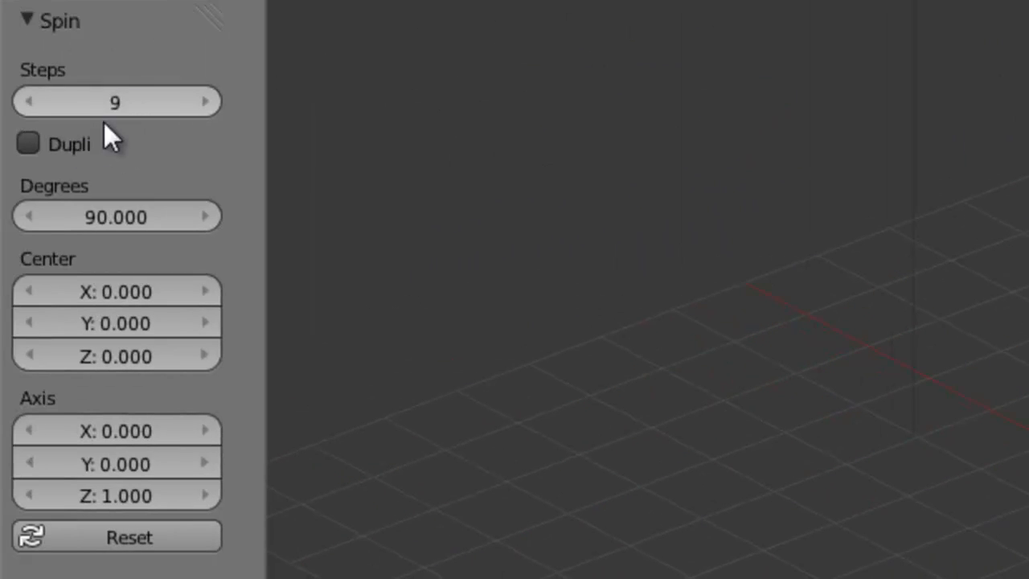
left_click(28, 144)
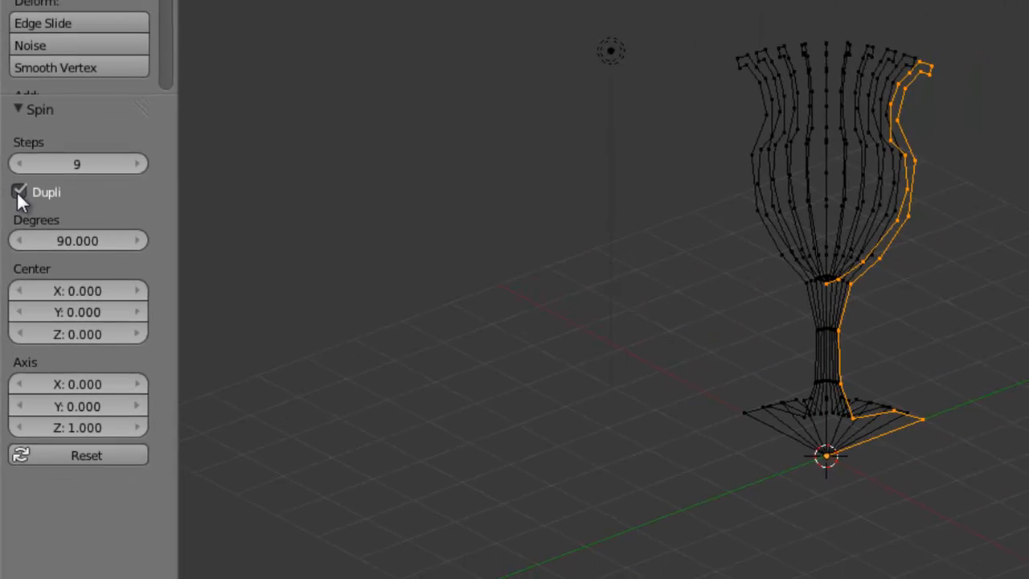
left_click(17, 193)
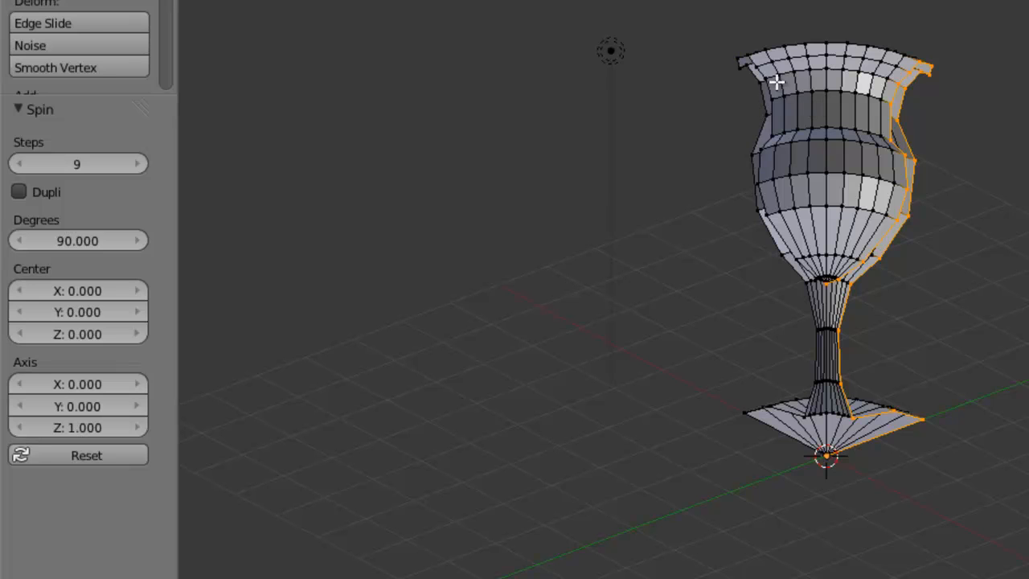
Preview the Dupli option once more, leave it off, and set the spin angle to 360 degrees
left_click(13, 193)
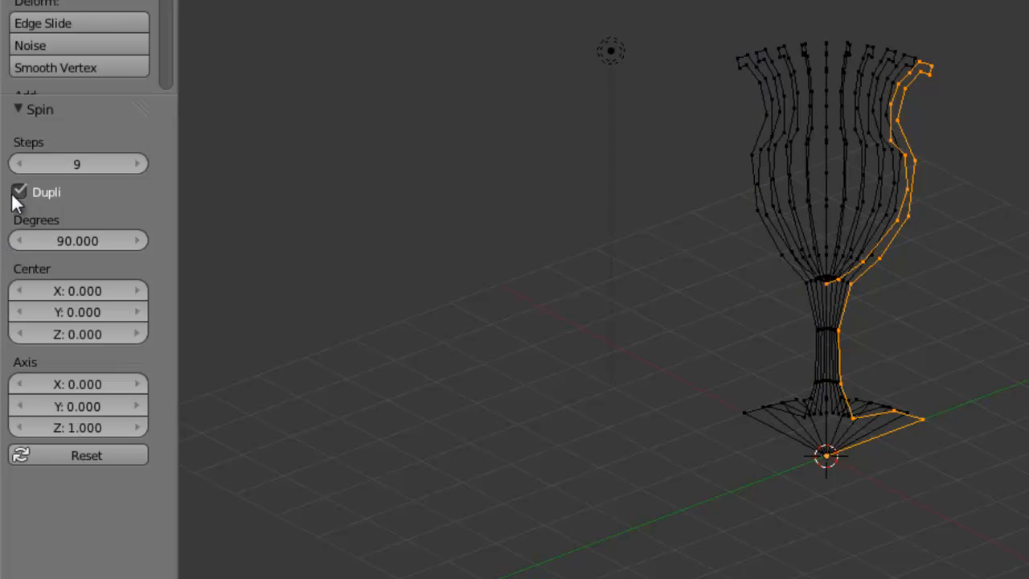
left_click(13, 193)
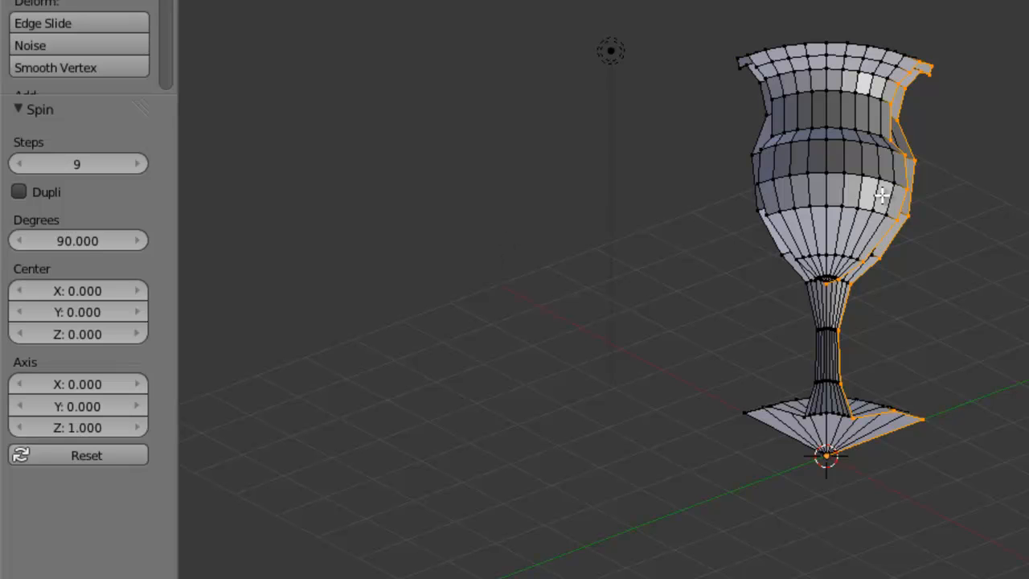
left_click(72, 241)
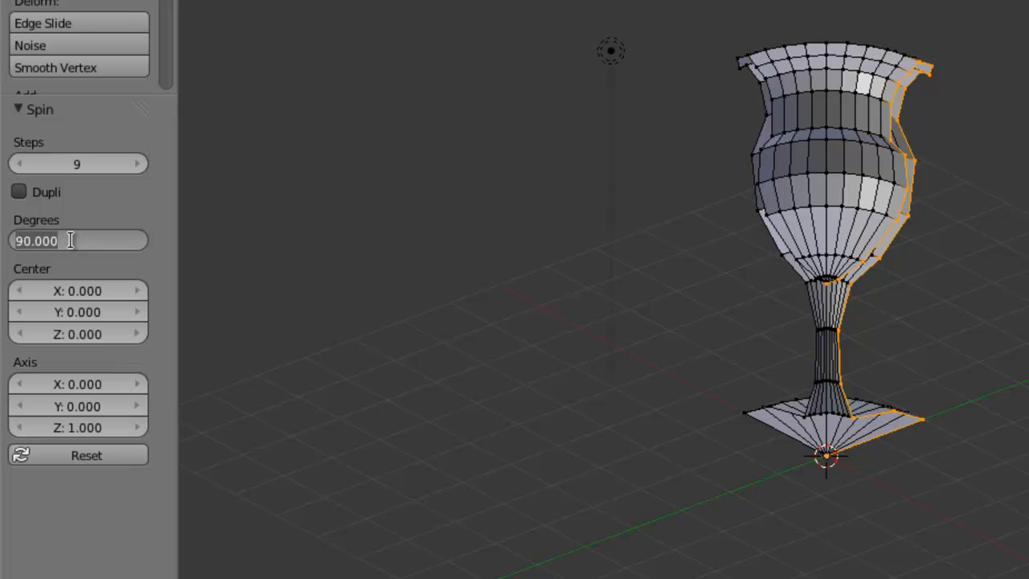
type("3")
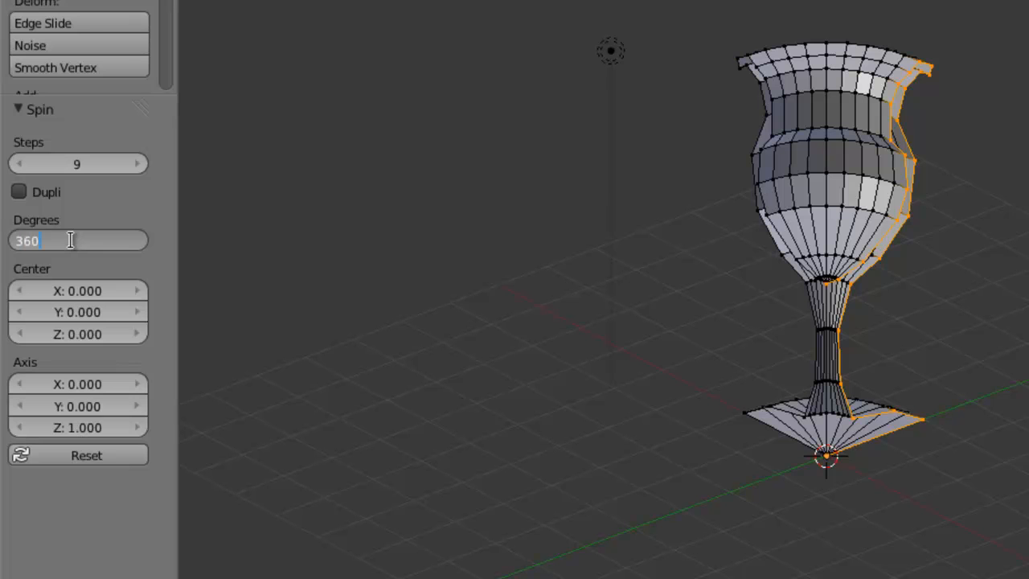
type("60")
key("Return")
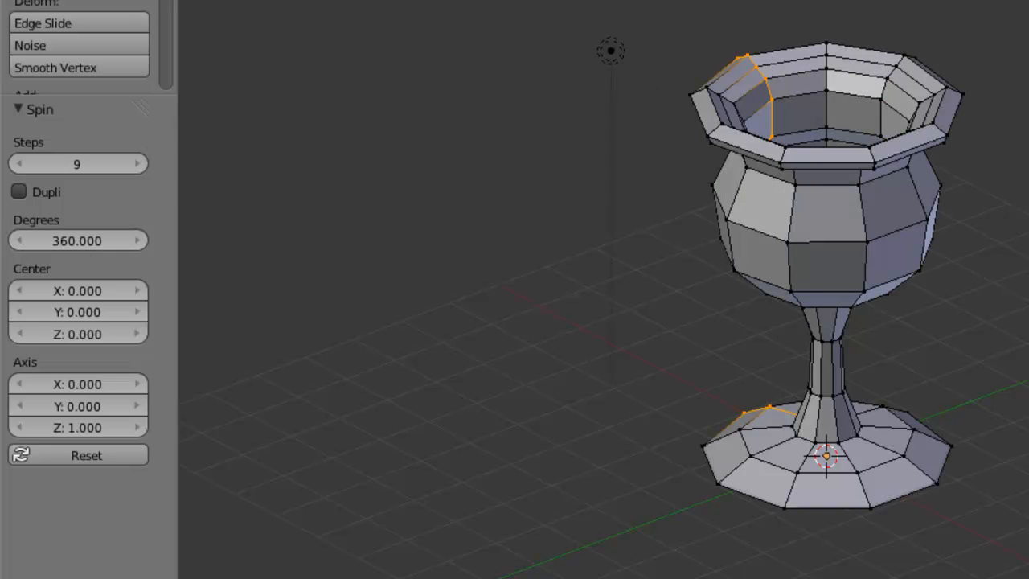
Raise the Spin steps to 18 for a rounder goblet
middle_click_drag(828, 450, 969, 345)
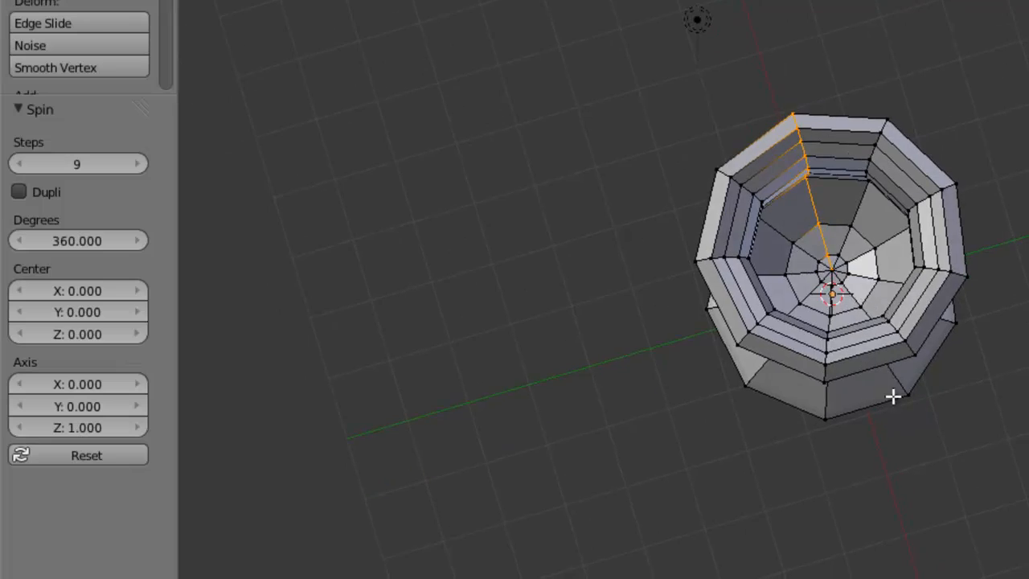
middle_click_drag(836, 341, 905, 289)
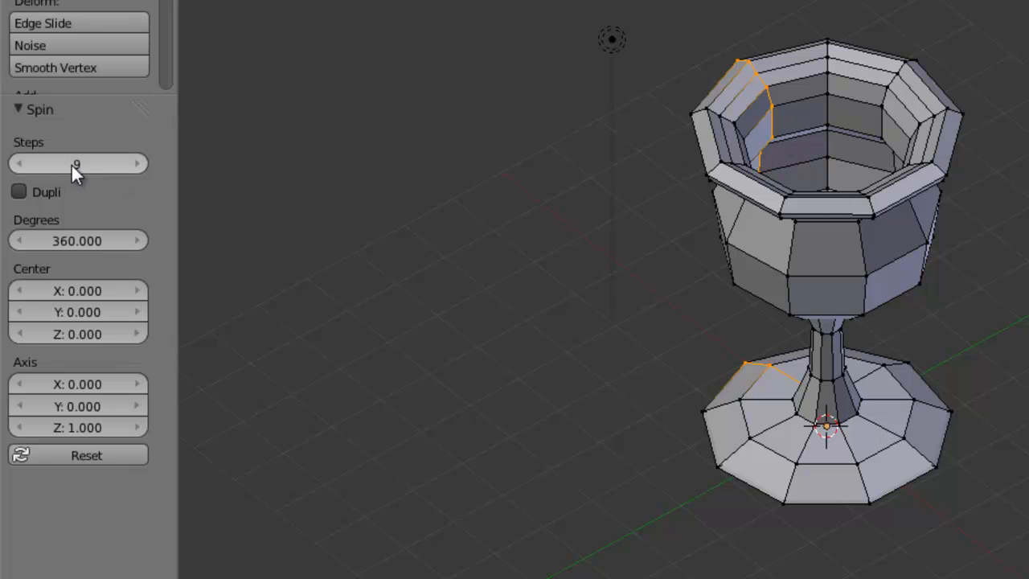
left_click(136, 164)
left_click(137, 164)
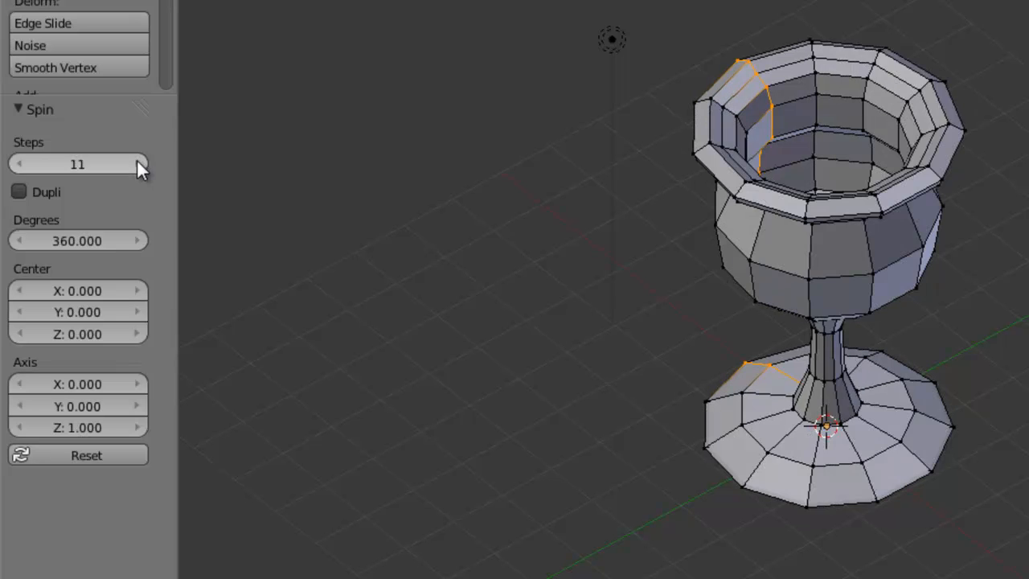
left_click(136, 164)
left_click(136, 164)
left_click(137, 161)
left_click(136, 161)
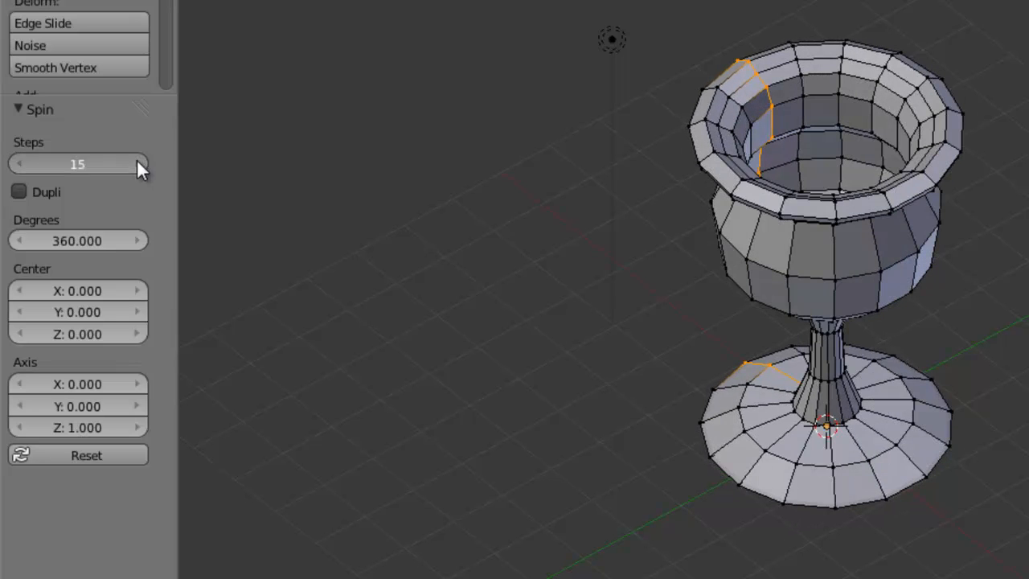
left_click(136, 161)
left_click(137, 161)
left_click(136, 163)
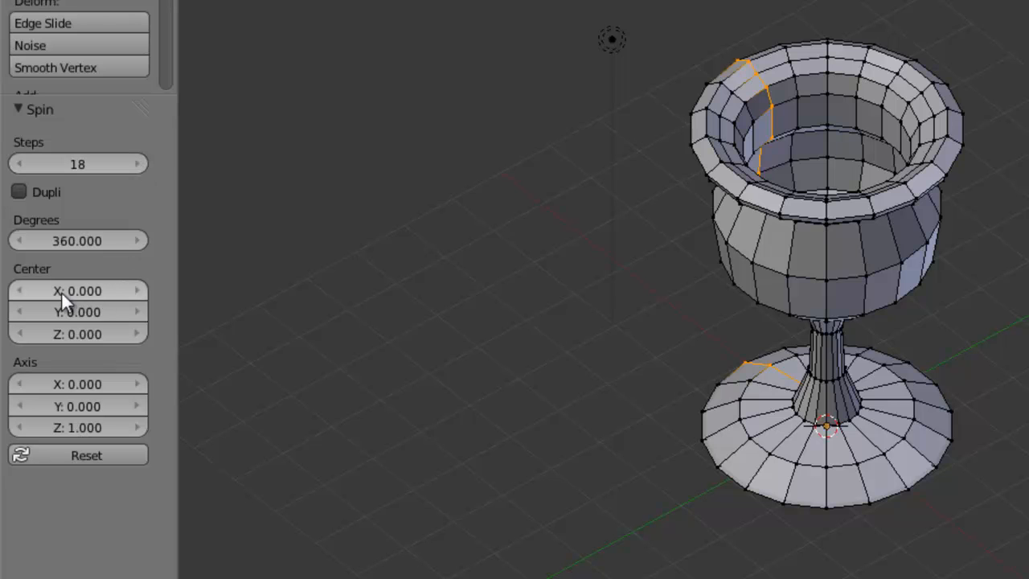
Try an X offset of the spin center and an X axis value of about -0.321, resetting each to 0
left_click_drag(64, 288, 39, 294)
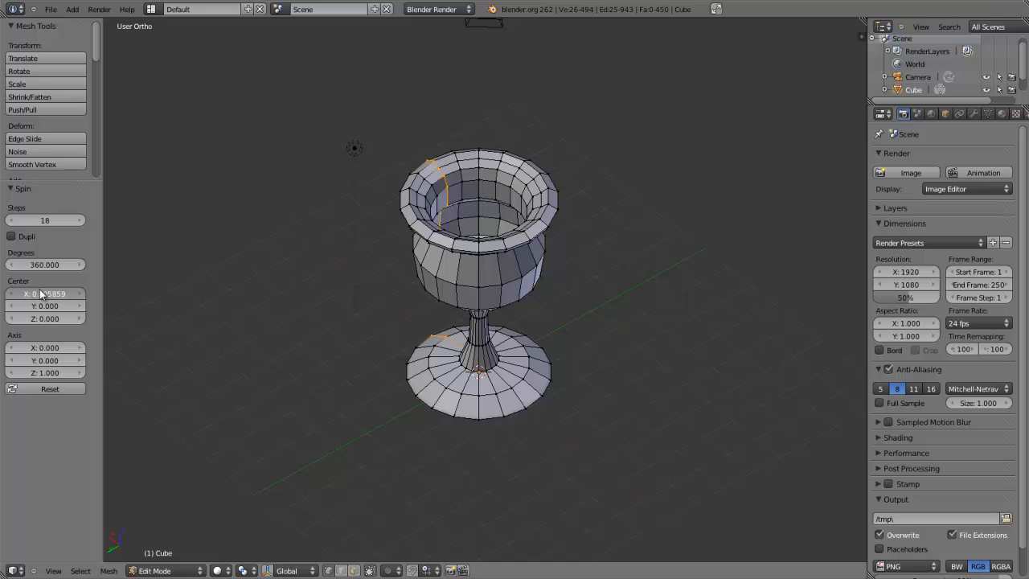
left_click(39, 293)
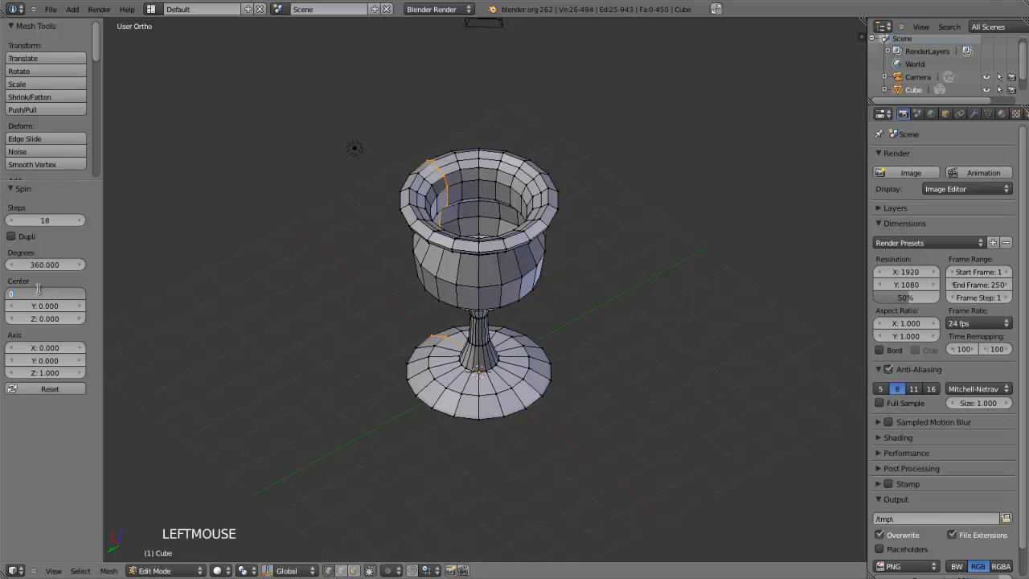
key("Return")
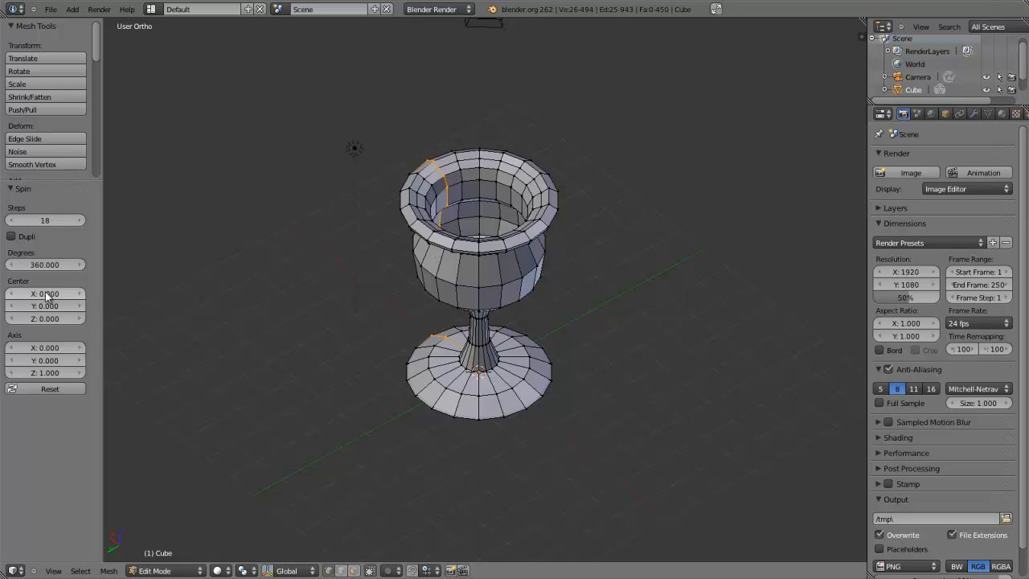
mouse_move(38, 352)
left_mouse_down()
mouse_move(50, 350)
mouse_move(34, 347)
left_mouse_up()
left_click(32, 346)
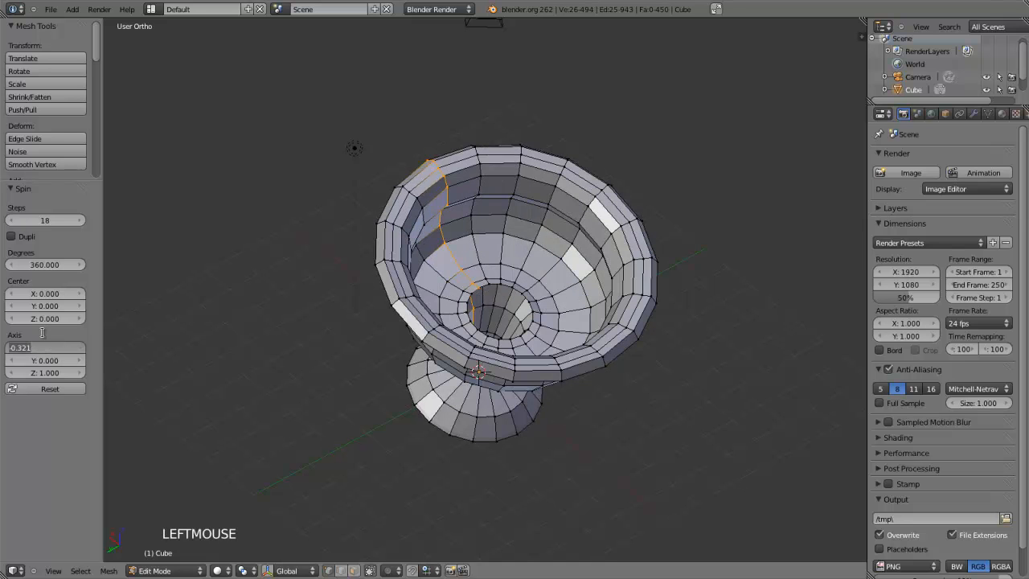
type("0")
key("Return")
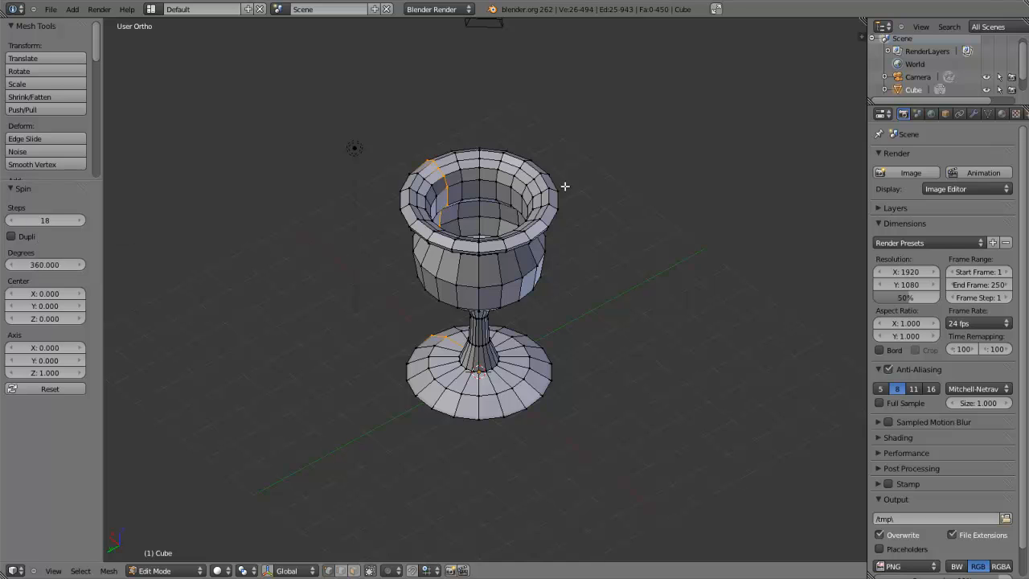
Examine an ordinary corner of the goblet's rim up close, selecting its outer and inner vertices to see how their edges connect
middle_click_drag(605, 296, 586, 336)
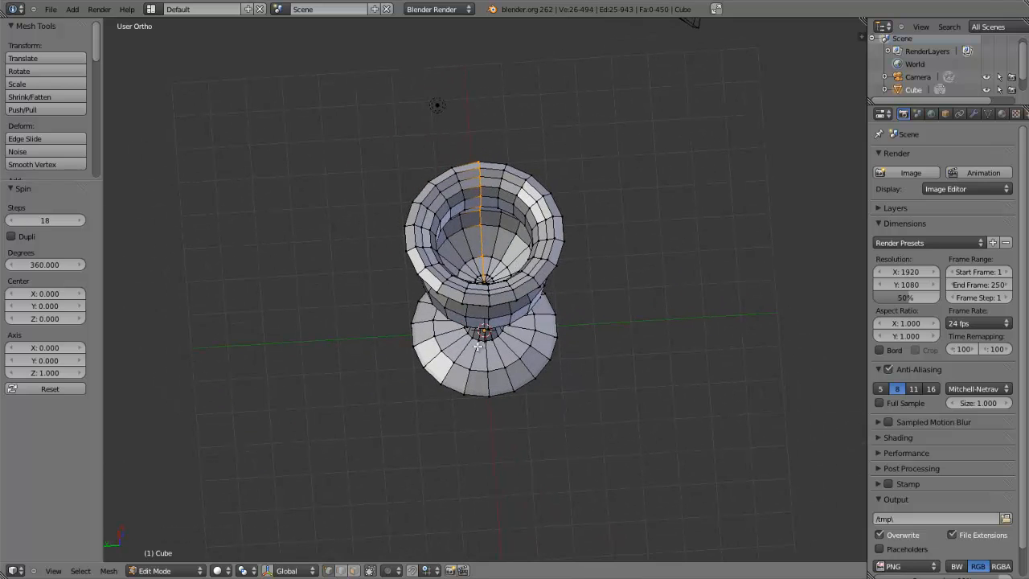
scroll(490, 277, "up", 4)
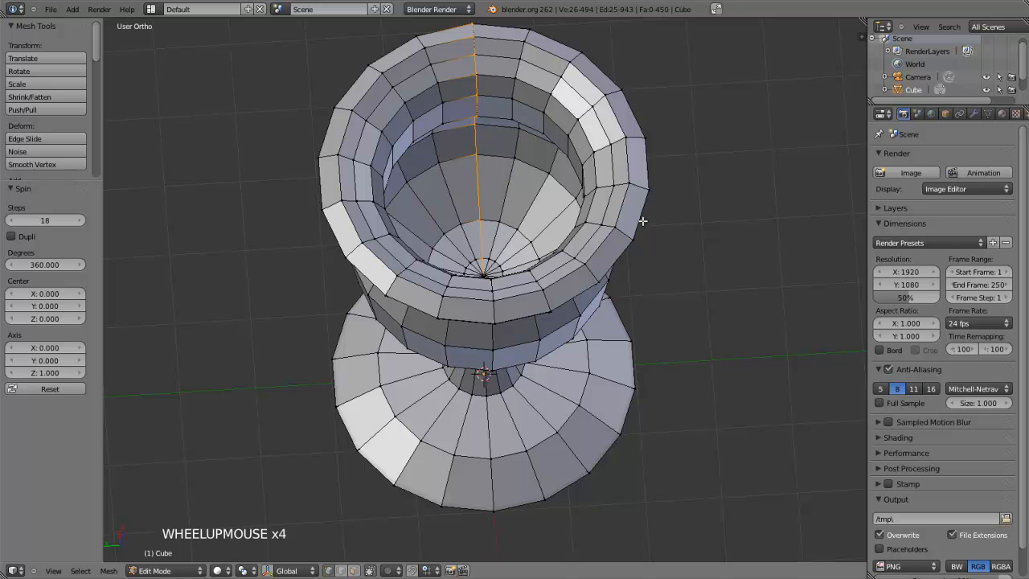
right_click(635, 238)
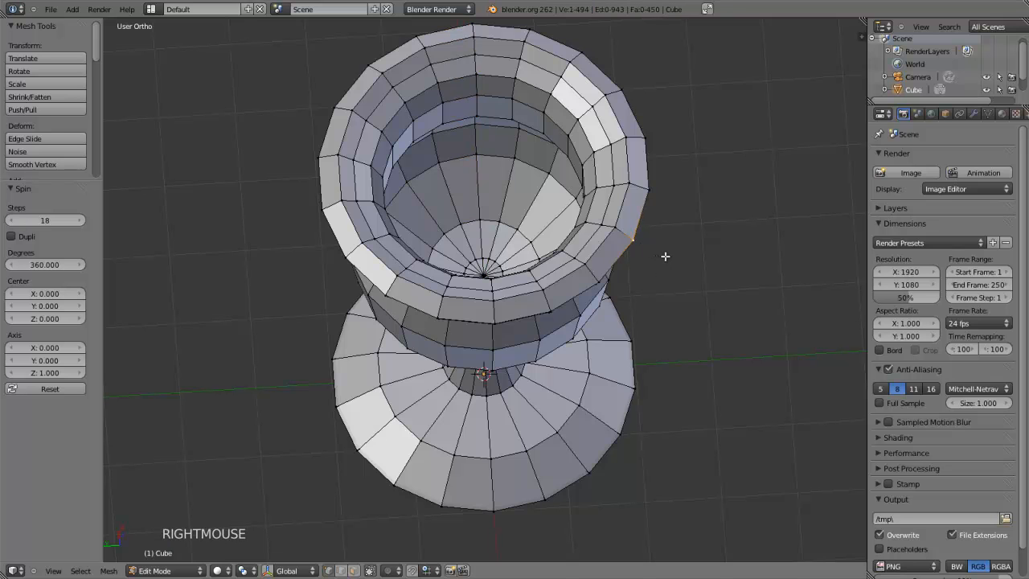
middle_click_drag(664, 256, 510, 257, "shift")
scroll(508, 256, "up", 4)
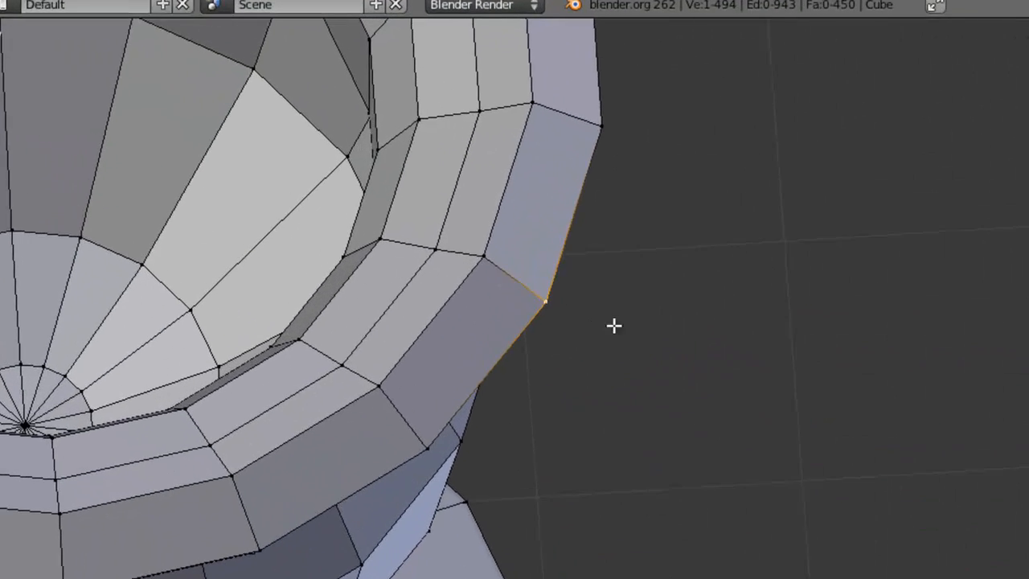
scroll(595, 314, "up", 3)
middle_click_drag(616, 314, 609, 433, "shift")
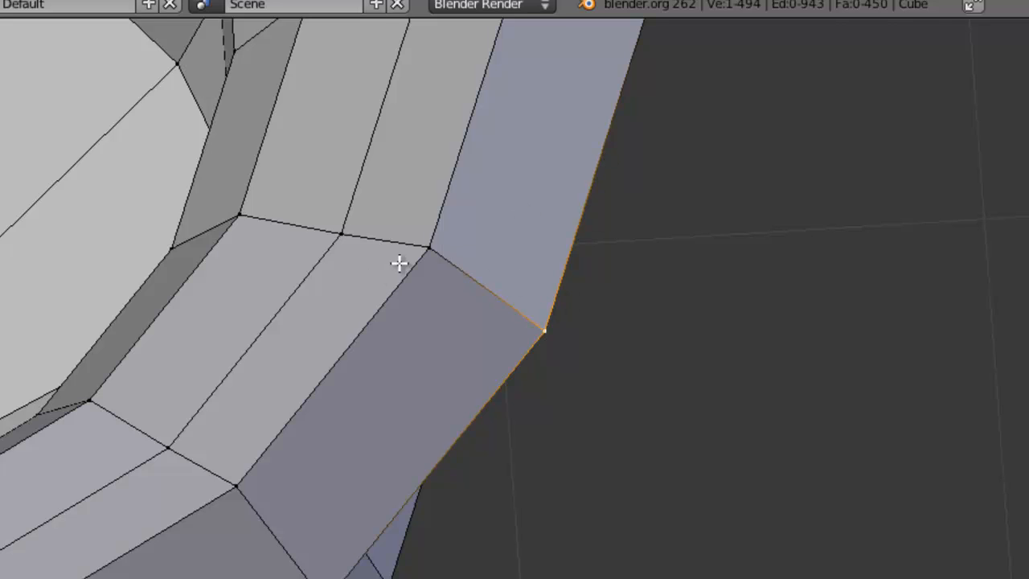
right_click(434, 246, "shift")
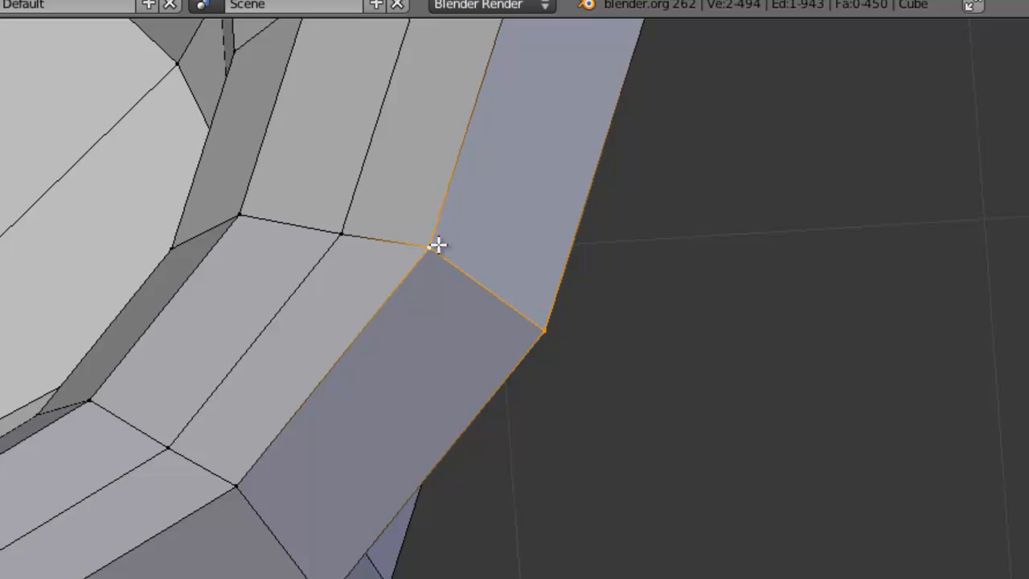
right_click(551, 329)
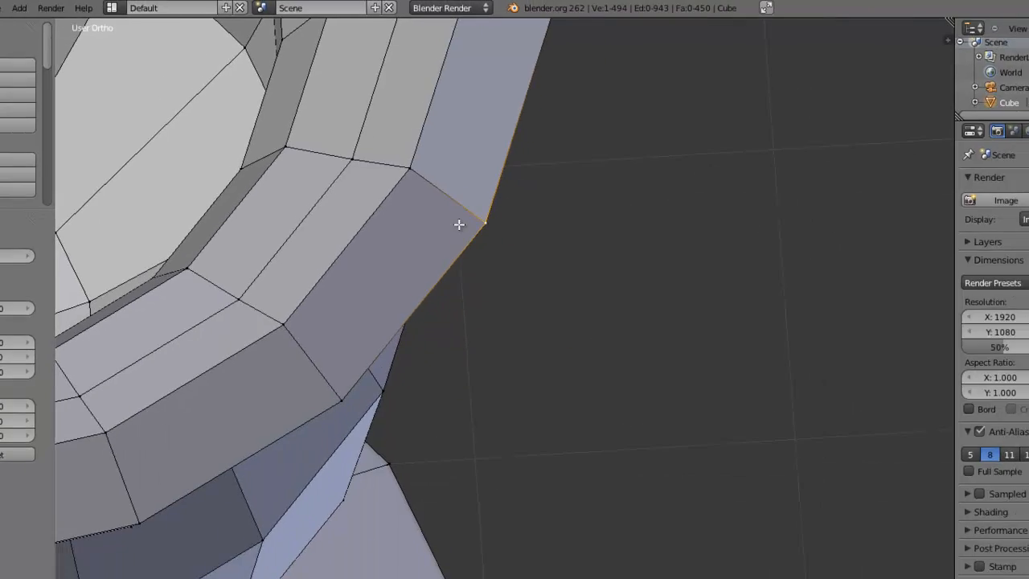
Select the rim vertex on the spin's start seam and nudge it slightly to check for a duplicate vertex beneath it
middle_click_drag(549, 347, 731, 512, "shift")
middle_click_drag(571, 292, 455, 255, "shift")
scroll(455, 254, "down", 7)
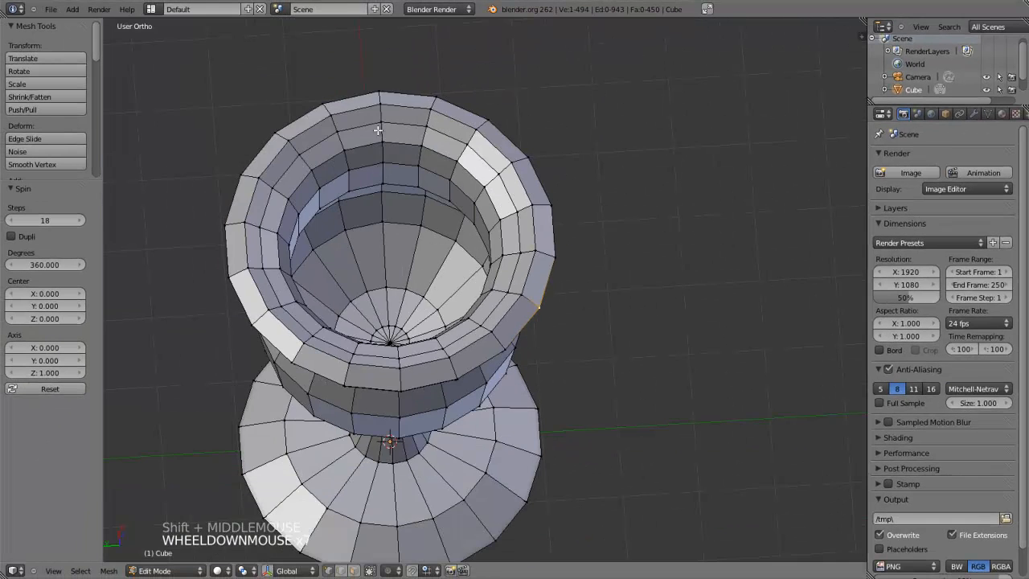
right_click(379, 101)
scroll(402, 169, "up", 1)
middle_click_drag(428, 125, 507, 334, "shift")
scroll(507, 334, "up", 5)
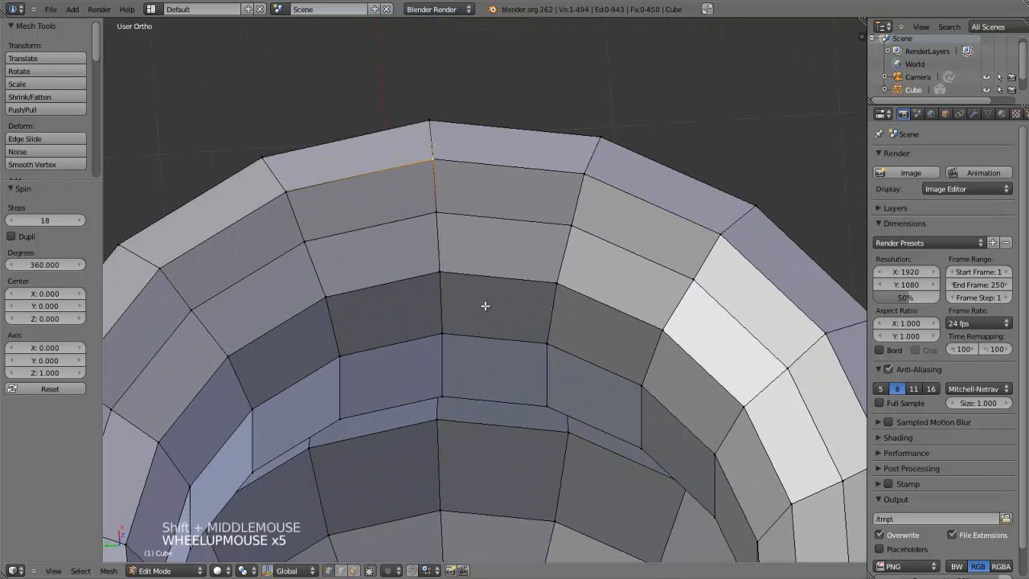
scroll(455, 294, "down", 7)
middle_click_drag(455, 294, 424, 271)
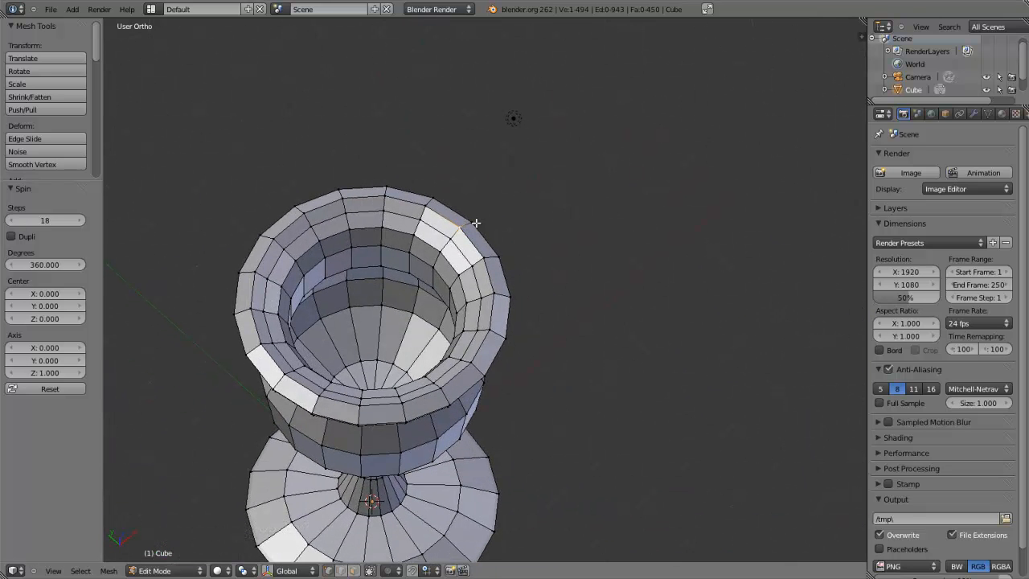
scroll(491, 246, "up", 4)
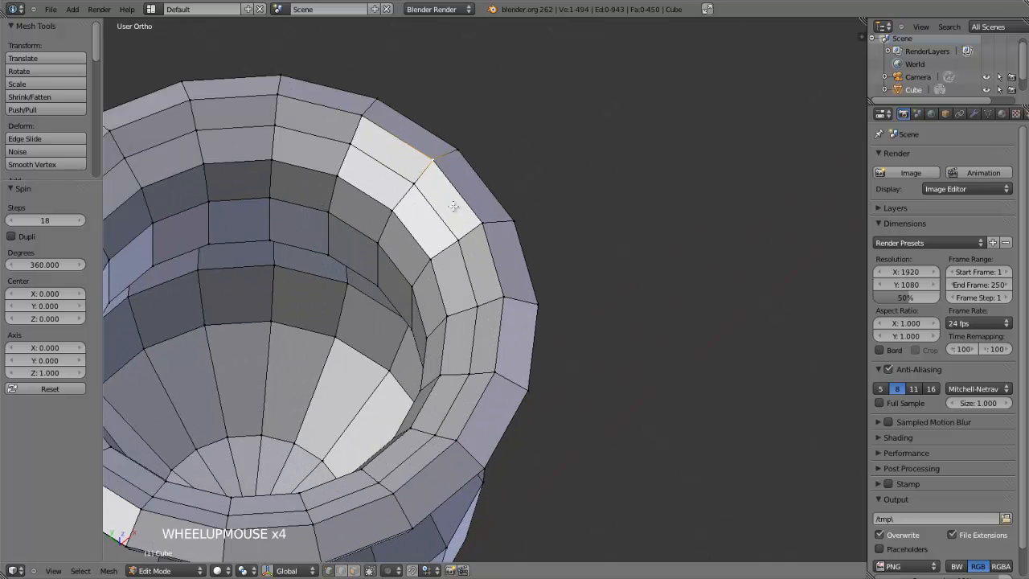
middle_click_drag(454, 207, 514, 321, "shift")
scroll(523, 334, "up", 2)
scroll(582, 340, "up", 1)
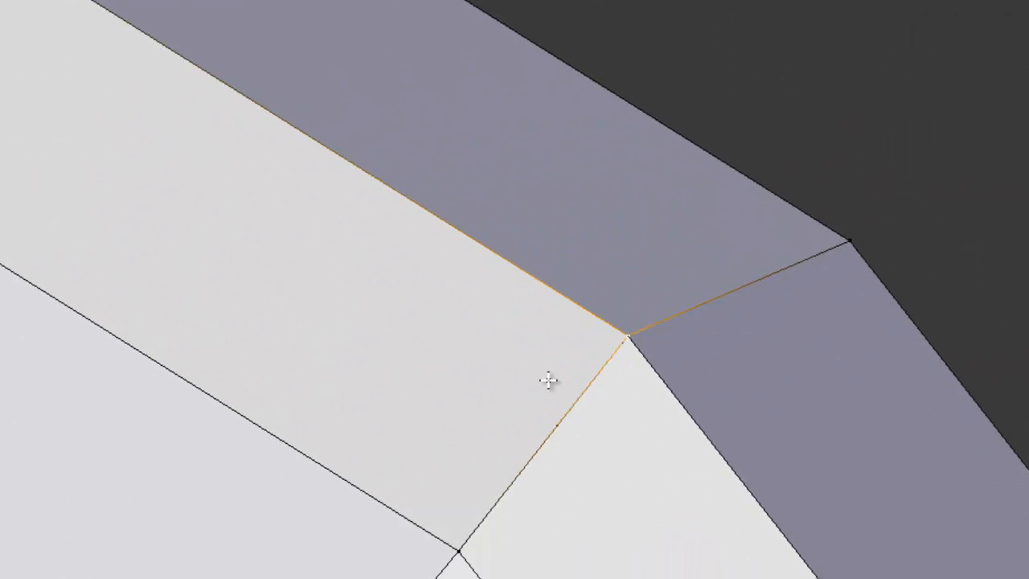
scroll(619, 426, "down", 3)
middle_click_drag(613, 434, 788, 539)
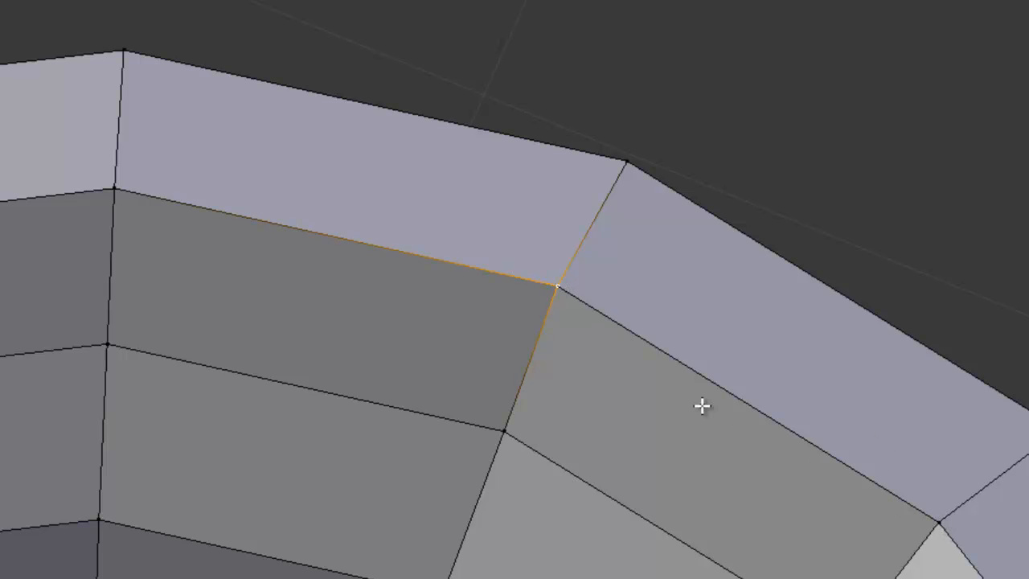
key("g")
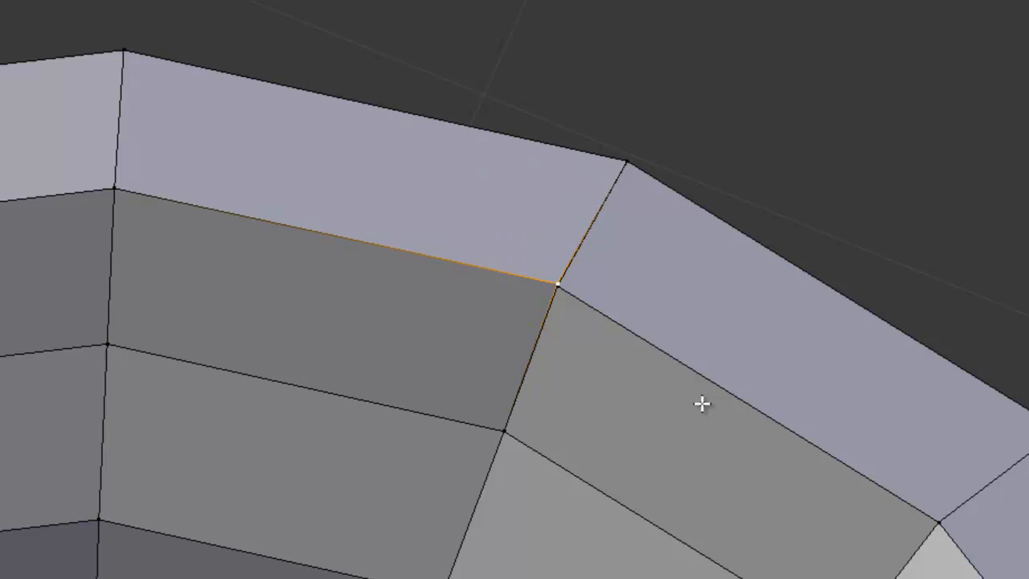
left_click(701, 397)
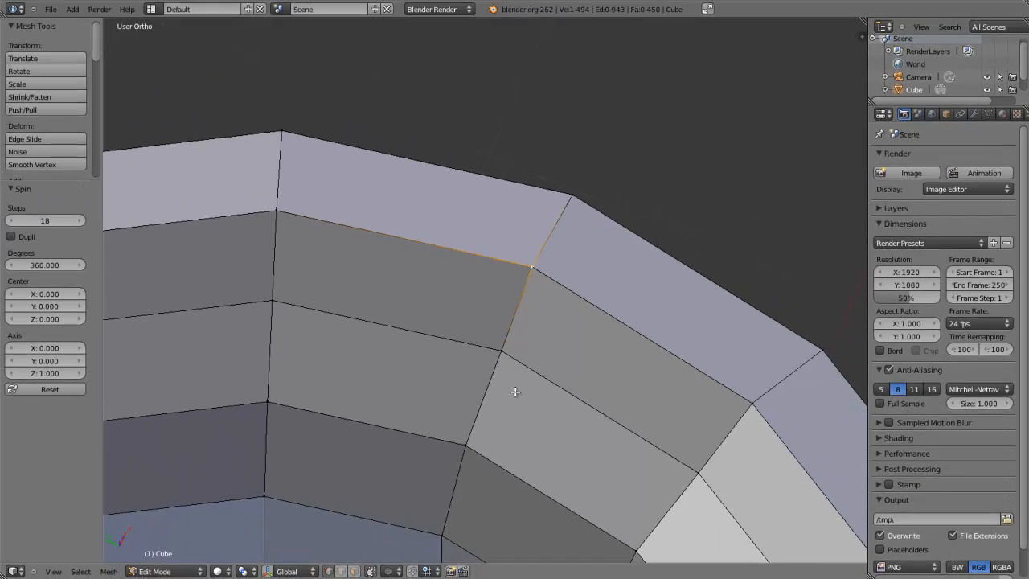
Select all of the goblet's vertices and merge the overlapping ones with Remove Doubles
middle_click_drag(530, 443, 438, 401, "shift")
scroll(440, 358, "down", 9)
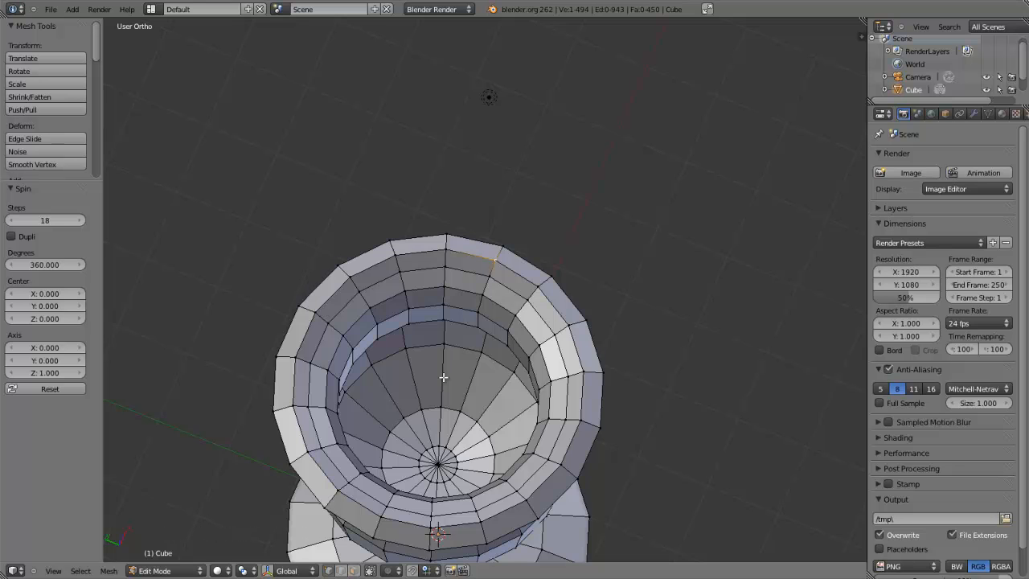
scroll(417, 447, "down", 3)
middle_click_drag(424, 442, 444, 344, "shift")
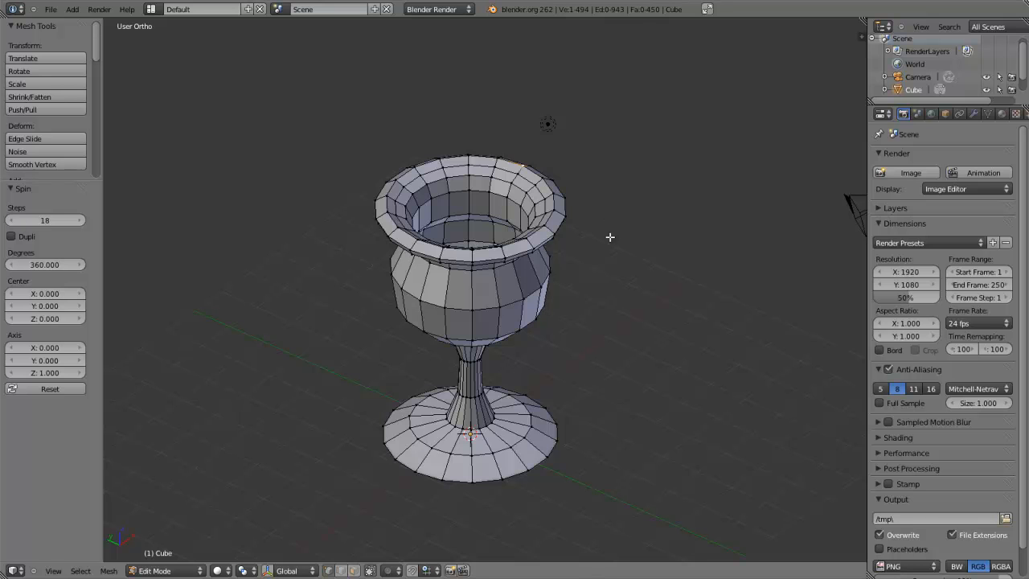
key("a")
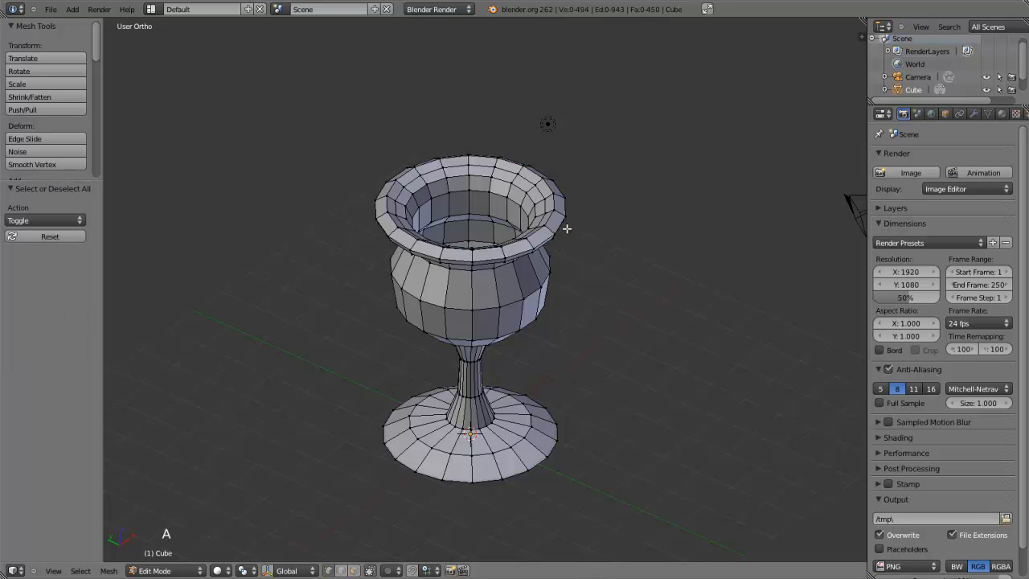
key("a")
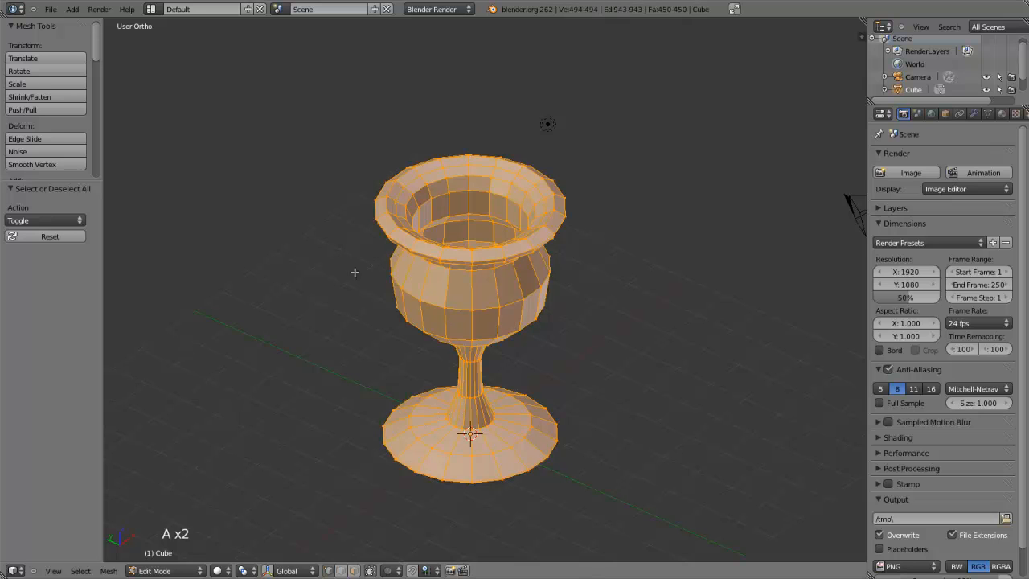
left_click(37, 180)
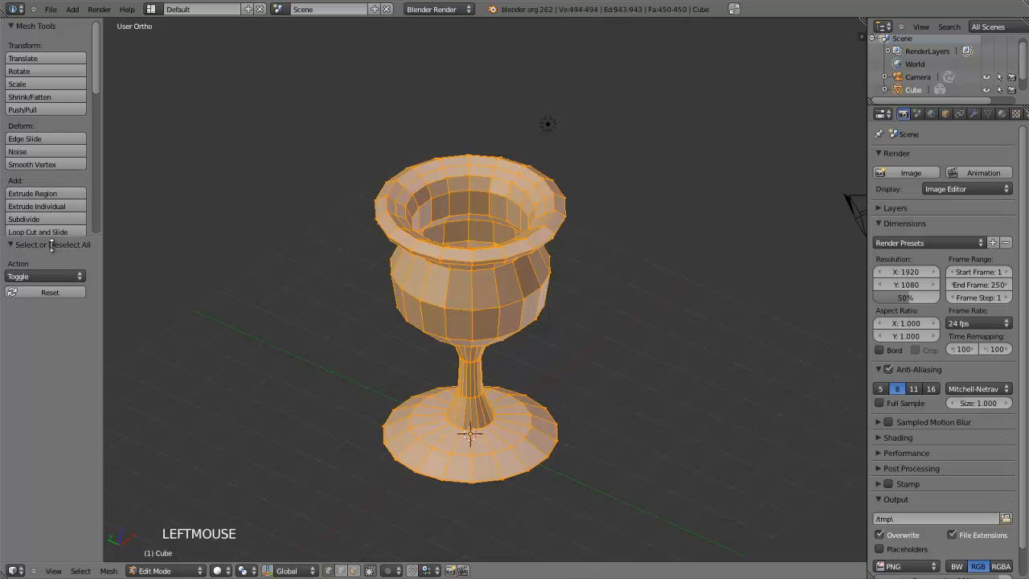
scroll(41, 209, "down", 3)
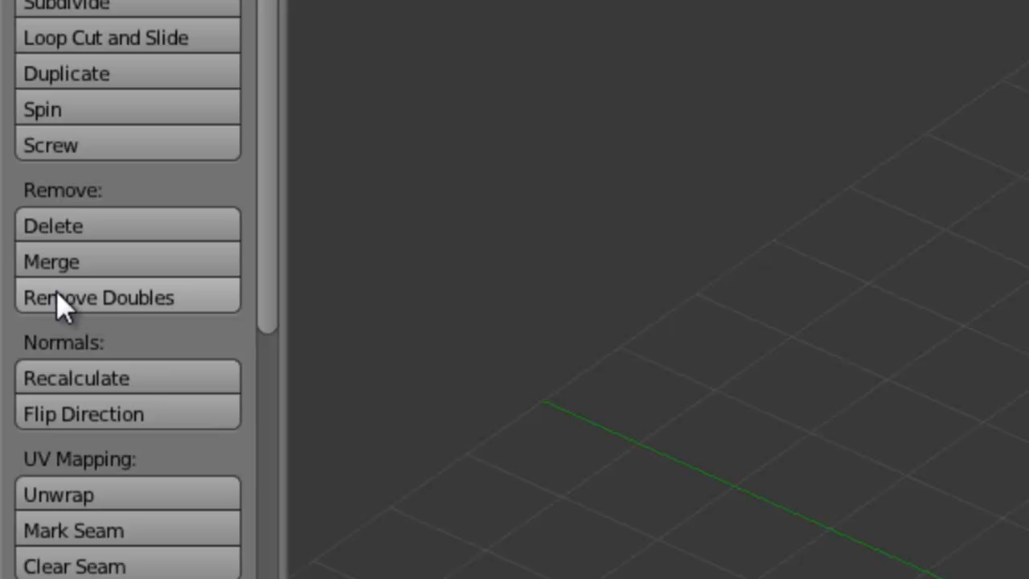
left_click(136, 296)
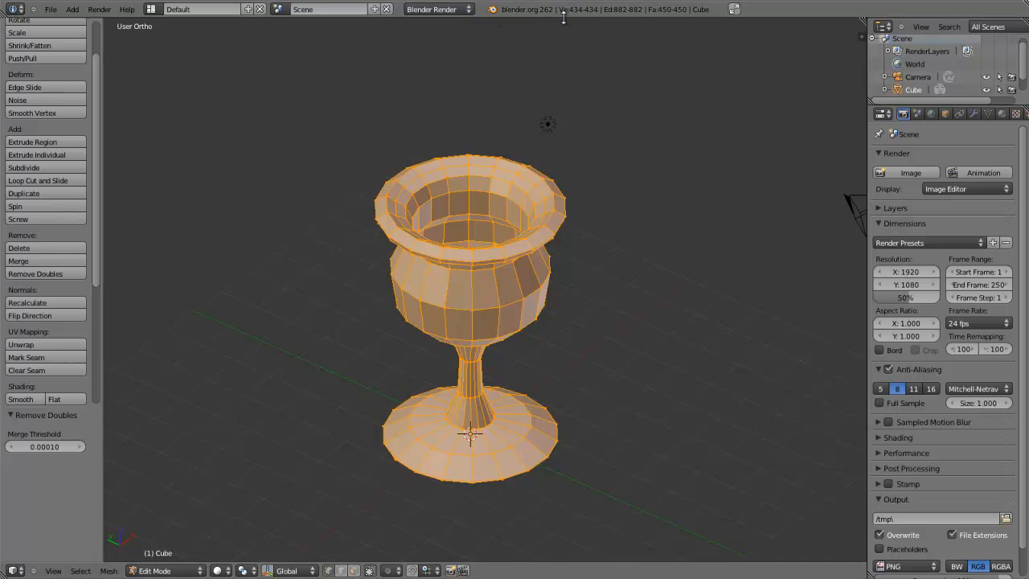
Select the rim vertex on the spin's seam and test-move it, then cancel, to check that the seam is joined
right_click(515, 183)
scroll(542, 189, "up", 4)
right_click(550, 58)
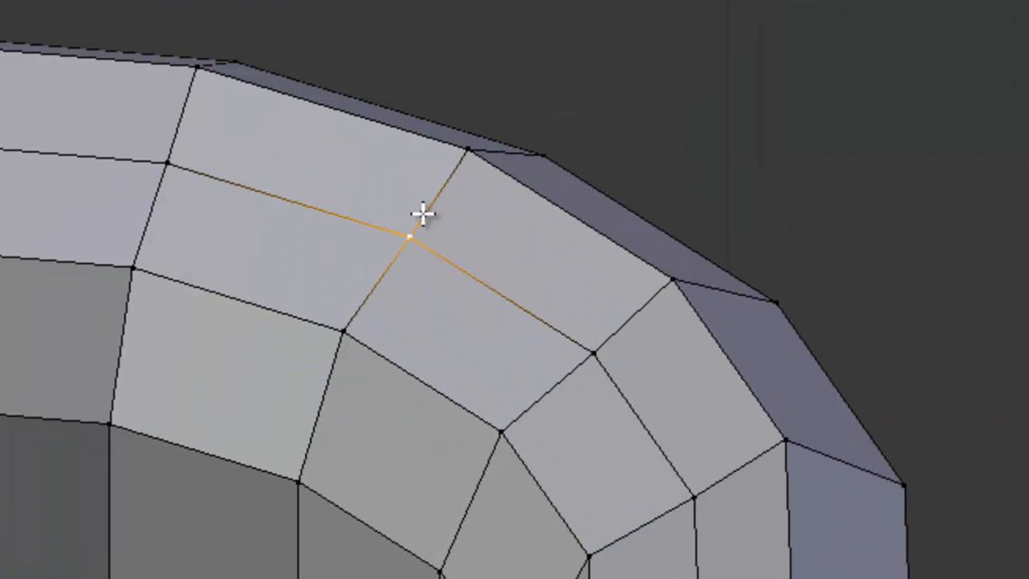
key("g")
right_click(524, 275)
Return to Object Mode and apply smooth shading to the whole goblet
scroll(427, 378, "down", 3)
middle_click_drag(427, 379, 466, 348, "shift")
scroll(565, 279, "down", 3)
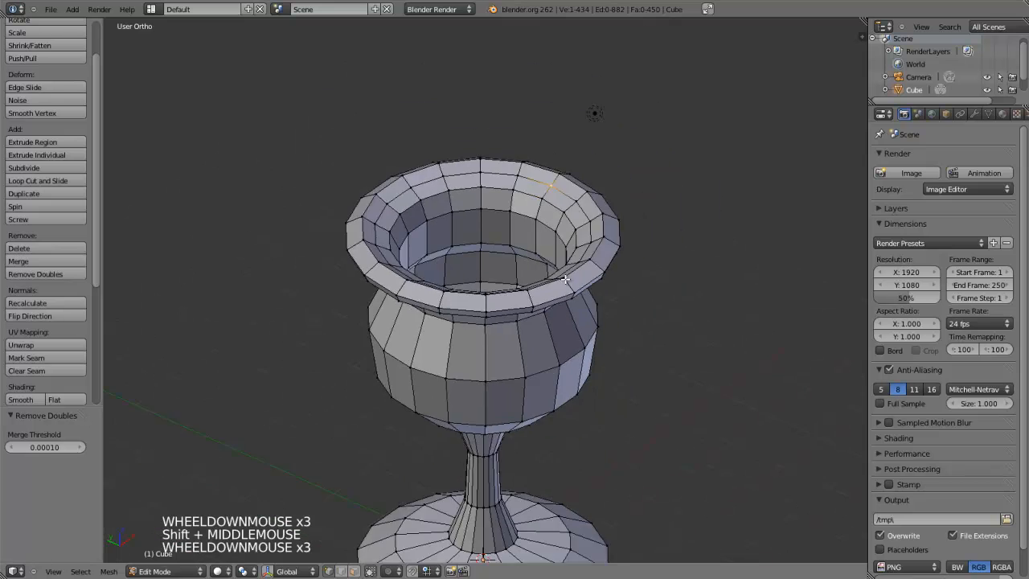
scroll(565, 279, "down", 4)
key("Tab")
scroll(546, 288, "down", 4)
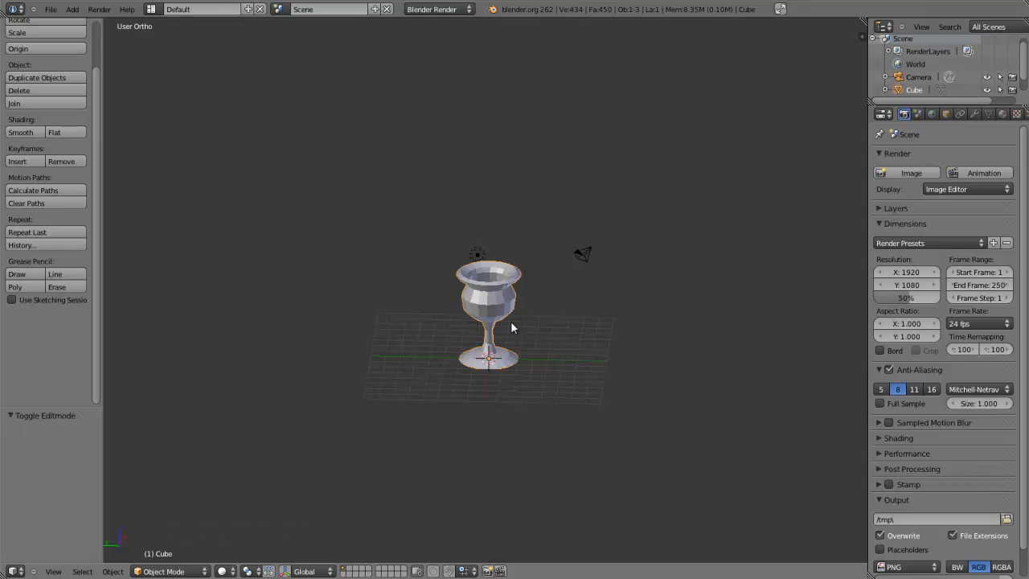
scroll(61, 259, "up", 4)
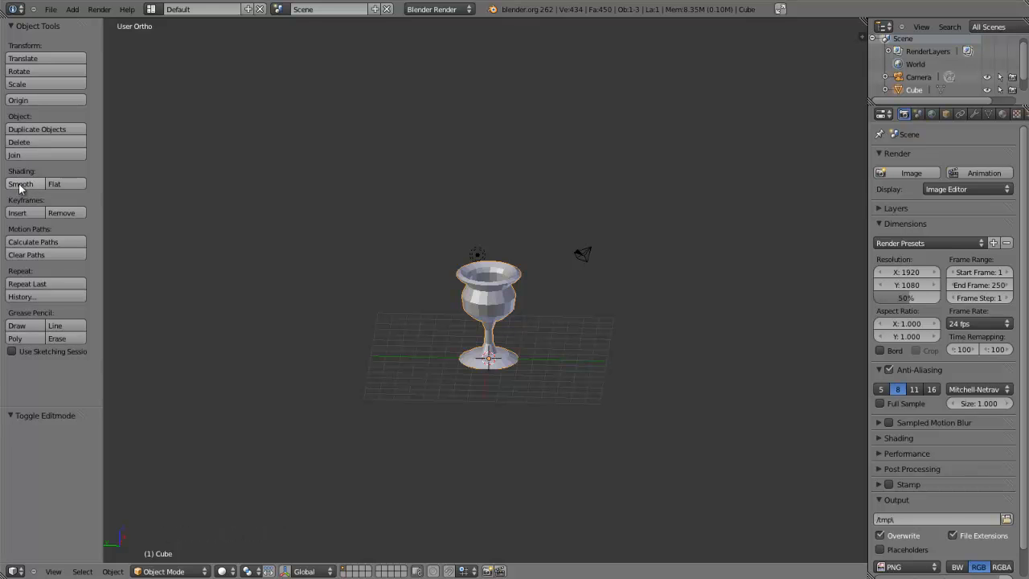
left_click(19, 186)
scroll(567, 289, "up", 4)
middle_click_drag(571, 273, 592, 255)
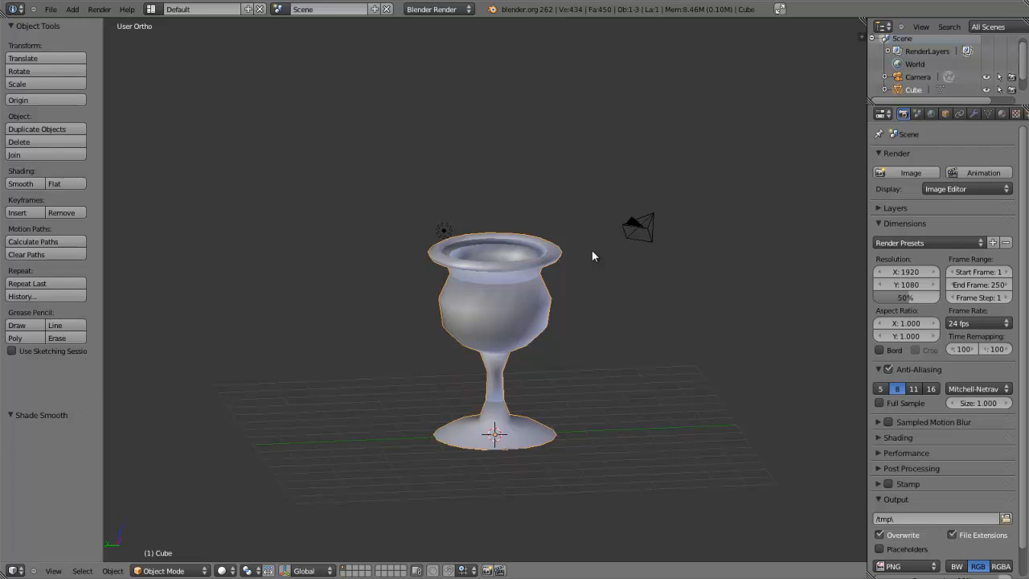